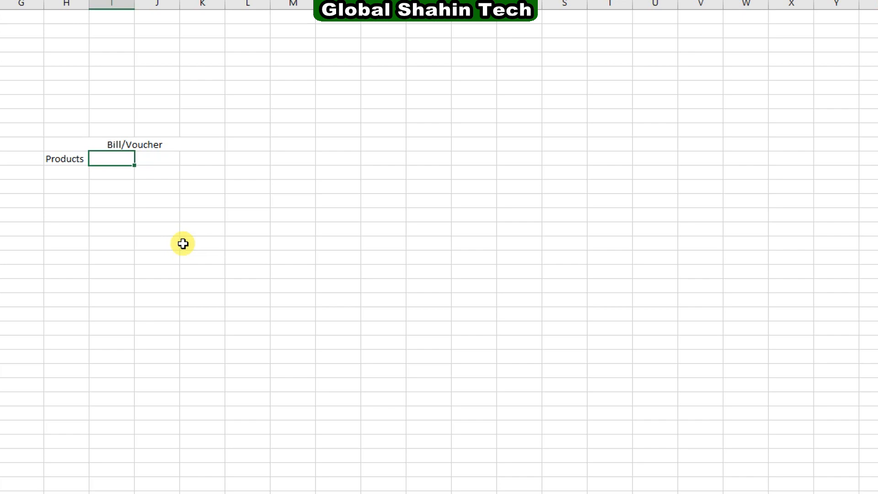
# Complete the Bill/Voucher header row beside Products with the headings Unit Price, Quantity and Total Price in I11:K11.
pyautogui.write('Unit Price')
pyautogui.press('Tab')
pyautogui.write('Quantity')
pyautogui.press('Tab')
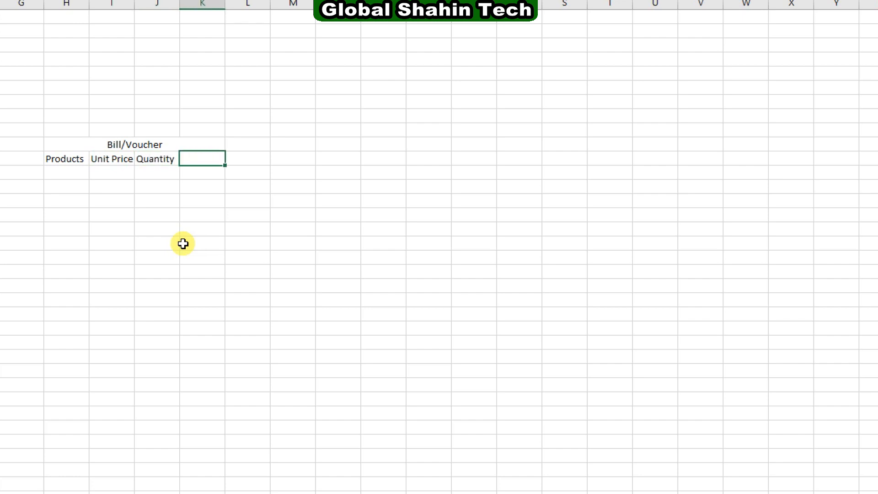
pyautogui.write('Total Price')
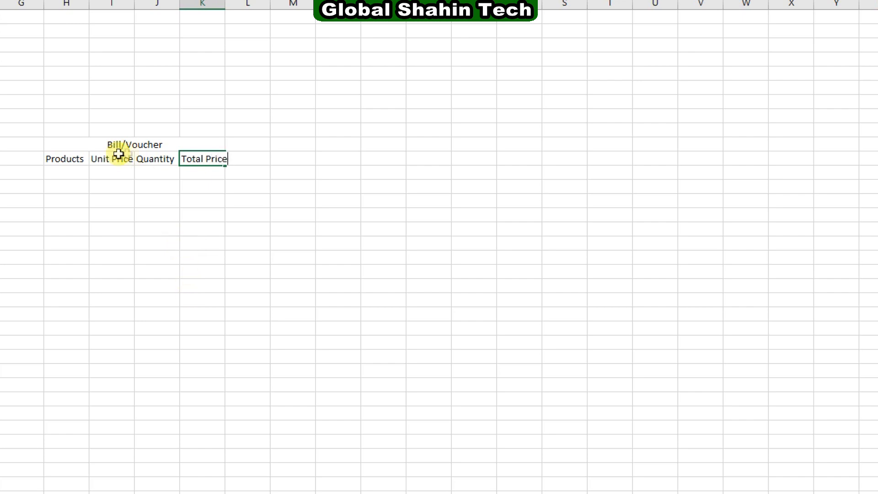
pyautogui.click(69, 176)
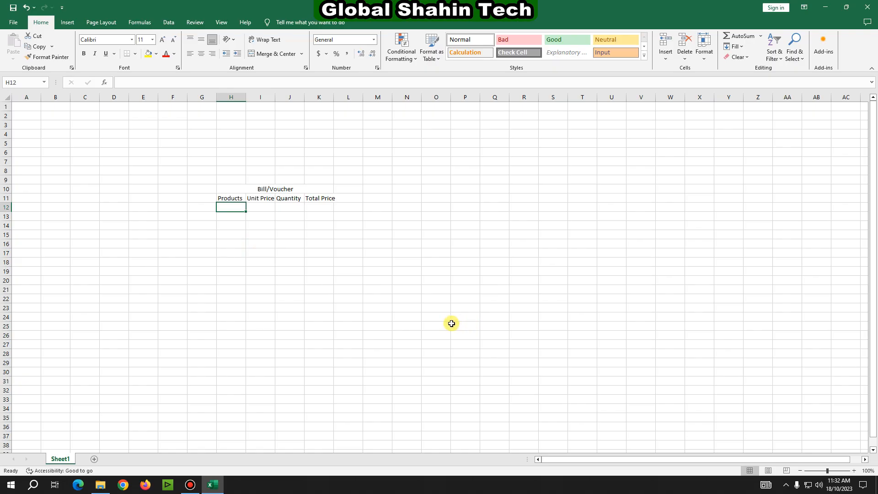
# Enter the product list Mouse, Keyboard and Processor in cells R12 to R14.
pyautogui.click(515, 205)
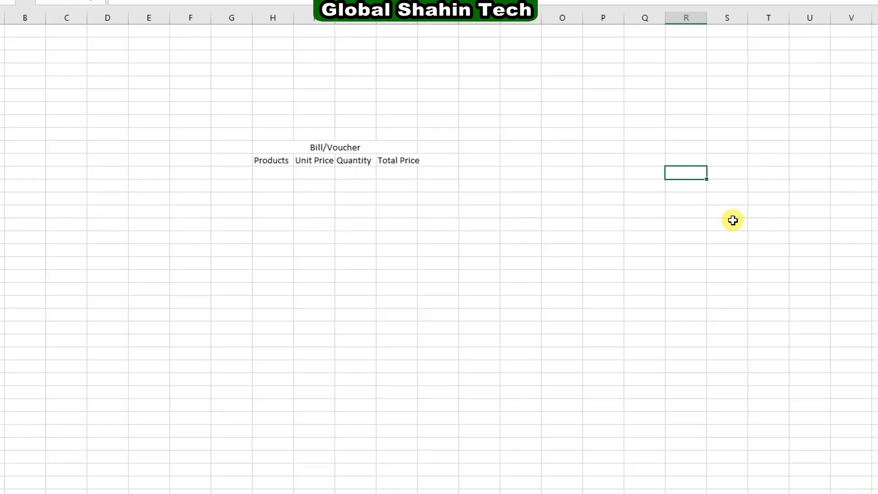
pyautogui.write('Mouse')
pyautogui.press('Return')
pyautogui.write('Keyb')
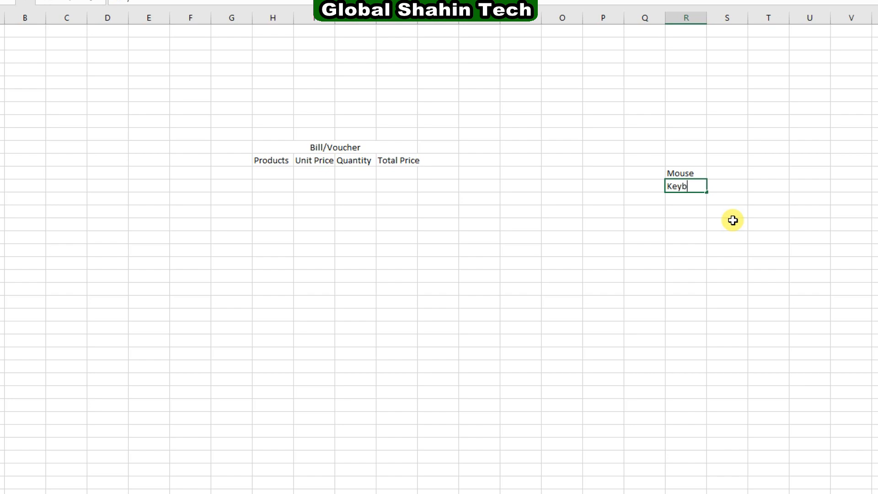
pyautogui.write('oard')
pyautogui.press('Return')
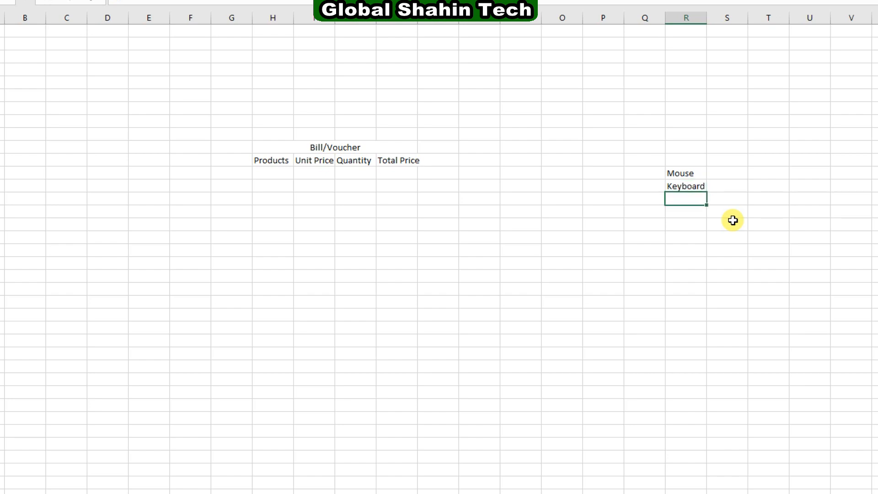
pyautogui.write('Processor')
pyautogui.press('Return')
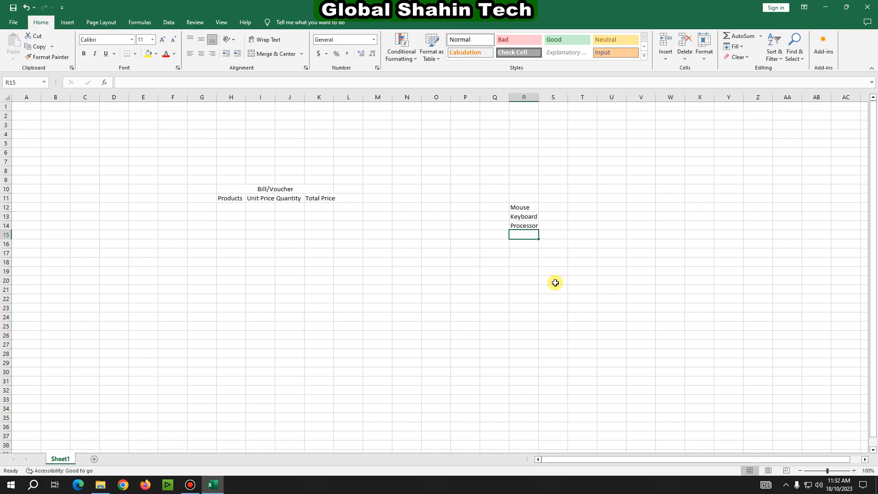
# Apply List data validation to cell H12 under Products with source =$R$12:$R$14, and open its dropdown.
pyautogui.click(229, 206)
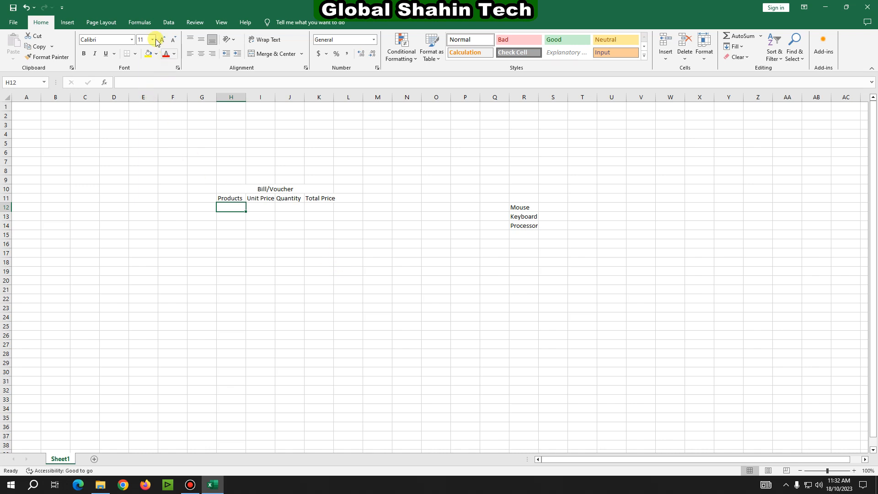
pyautogui.click(167, 23)
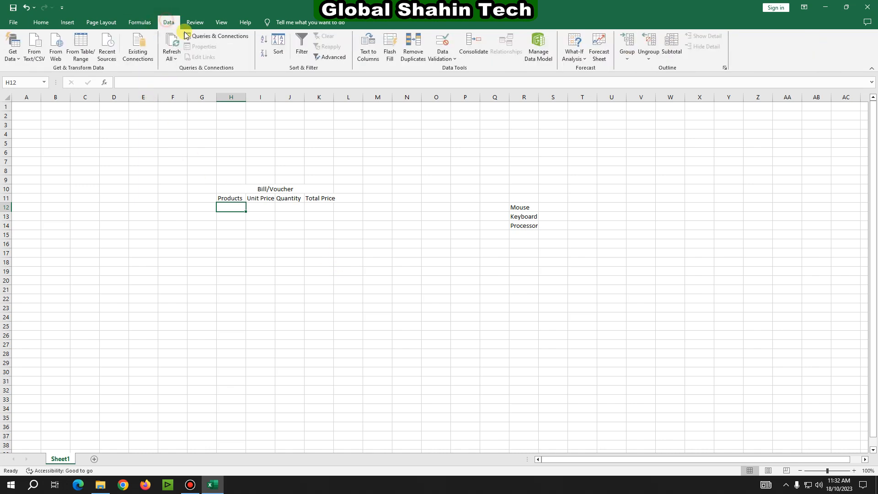
pyautogui.click(447, 62)
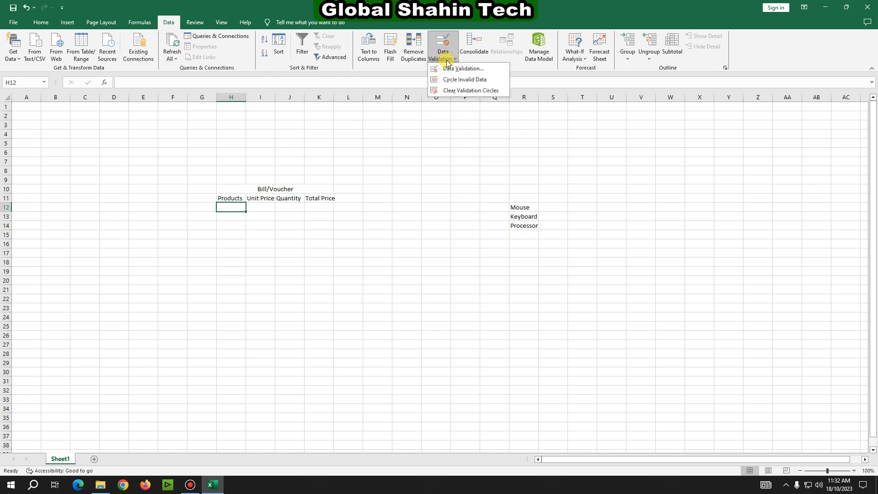
pyautogui.click(448, 68)
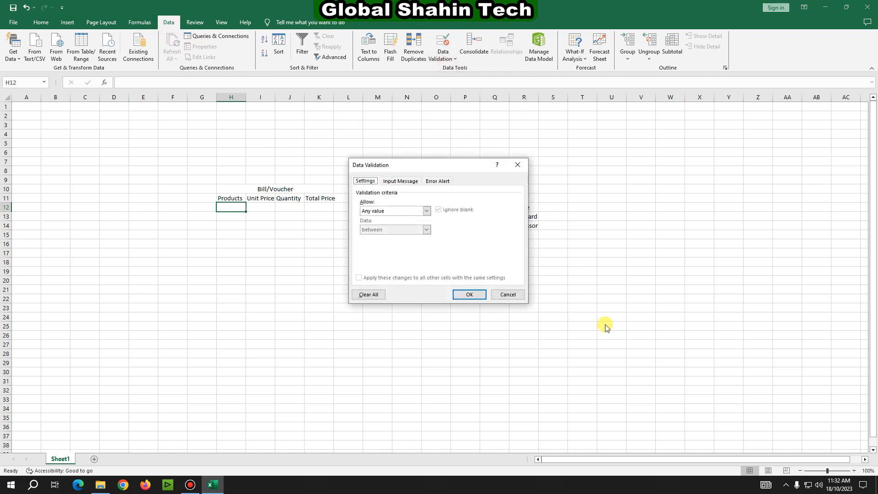
pyautogui.moveTo(412, 167); pyautogui.dragTo(679, 184)
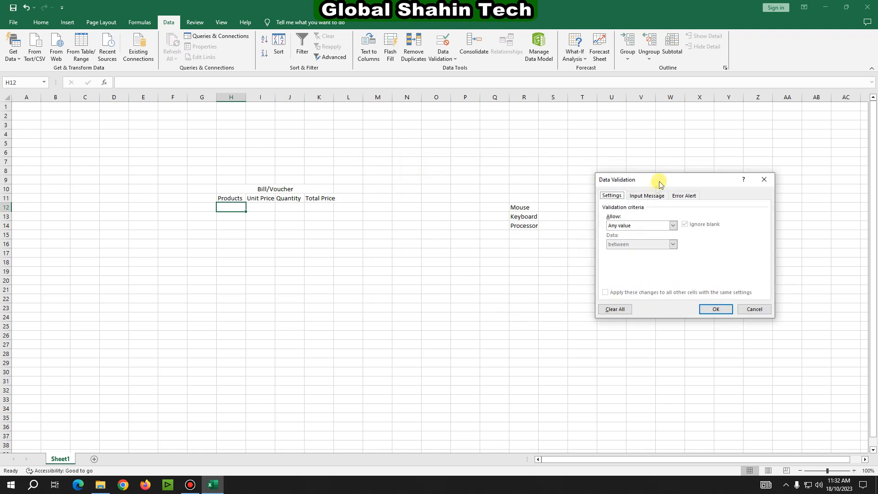
pyautogui.click(672, 224)
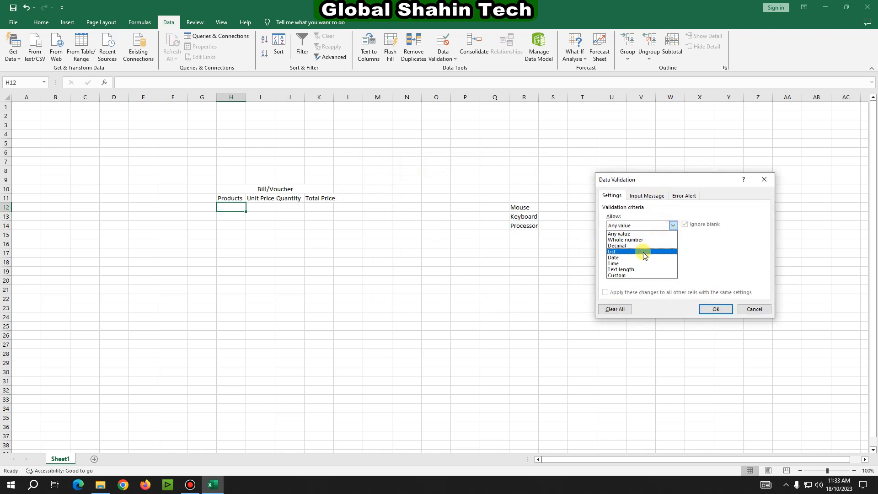
pyautogui.click(644, 251)
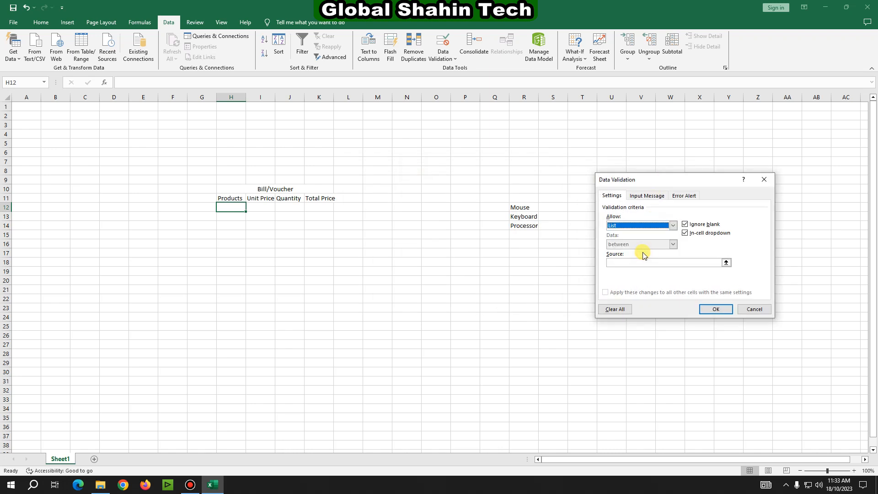
pyautogui.click(725, 263)
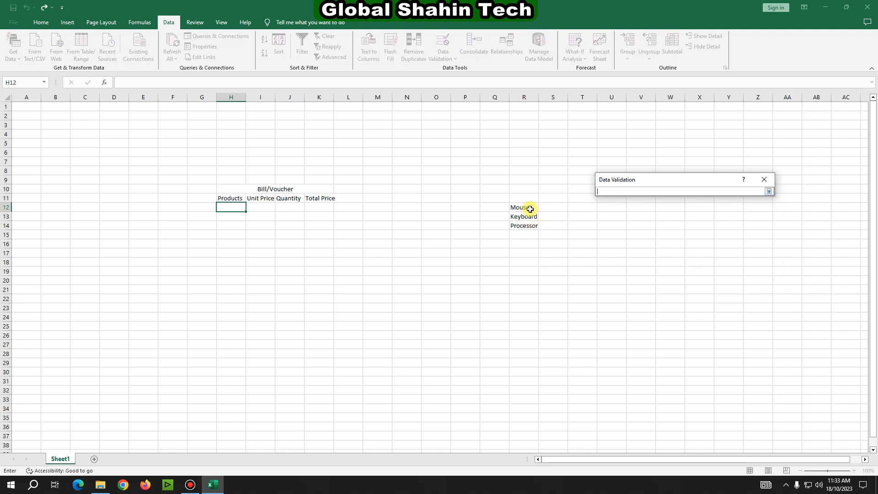
pyautogui.moveTo(529, 207); pyautogui.dragTo(529, 224)
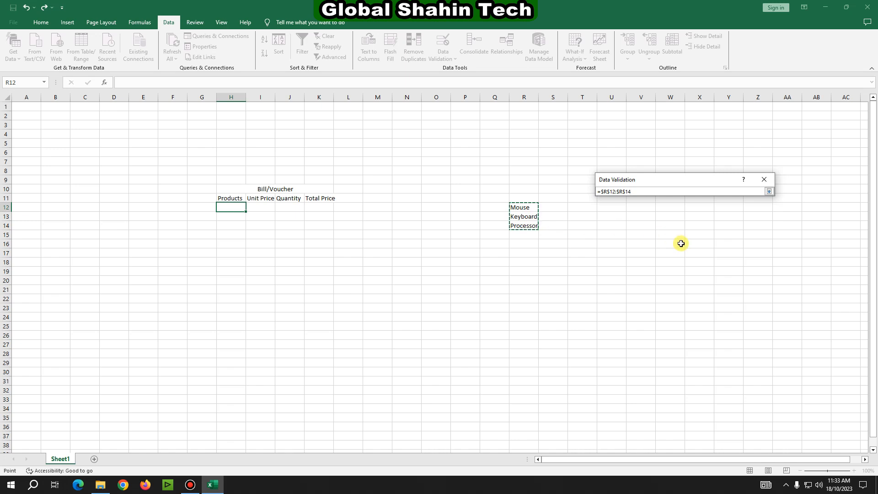
pyautogui.click(770, 192)
pyautogui.click(713, 310)
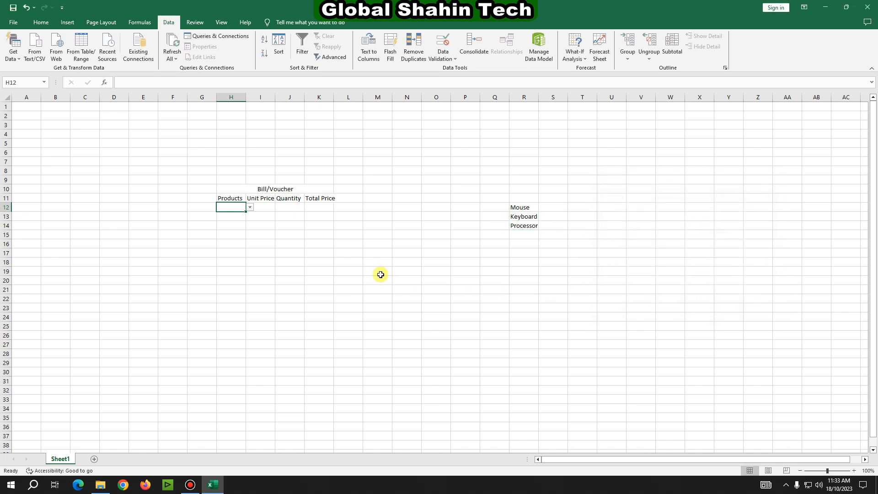
pyautogui.click(249, 209)
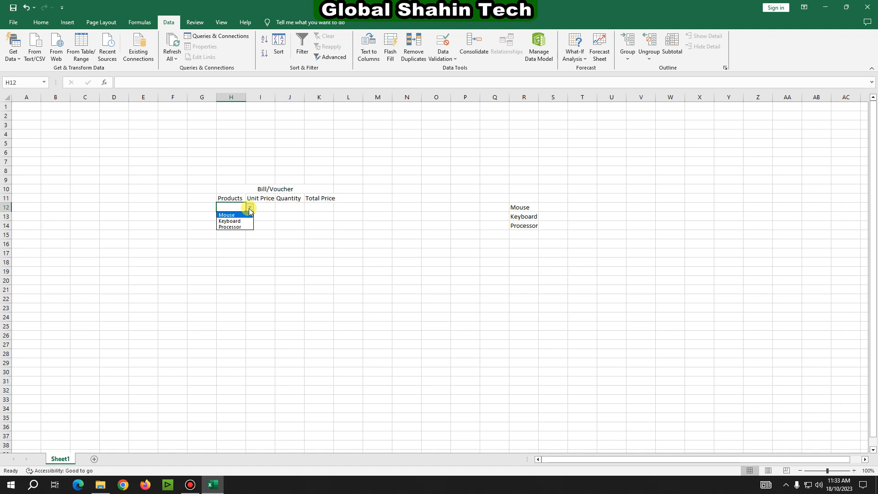
# Start the Unit Price formula in I12 with an IF that returns 250 when H12 equals "Mouse".
pyautogui.click(270, 207)
pyautogui.click(271, 212)
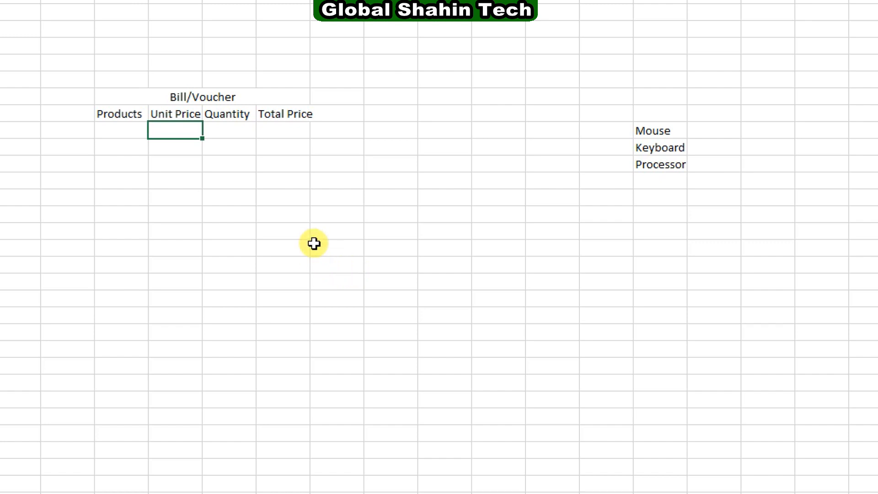
pyautogui.write('=IF')
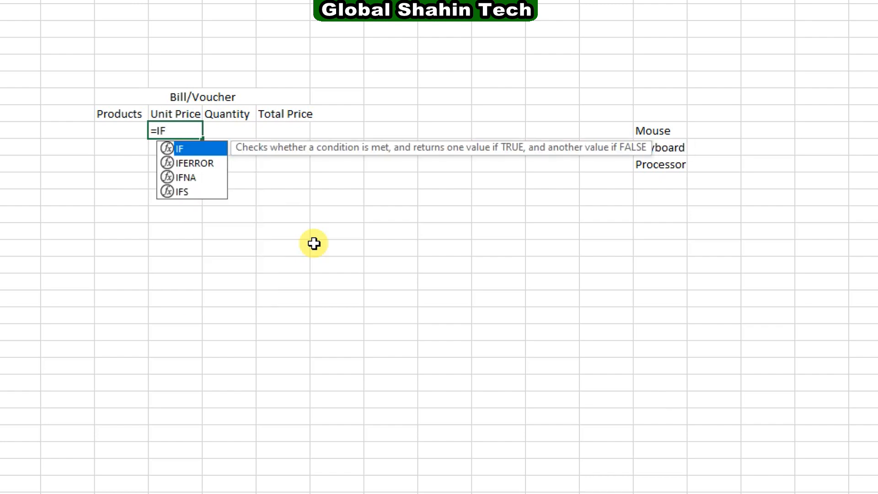
pyautogui.write('(')
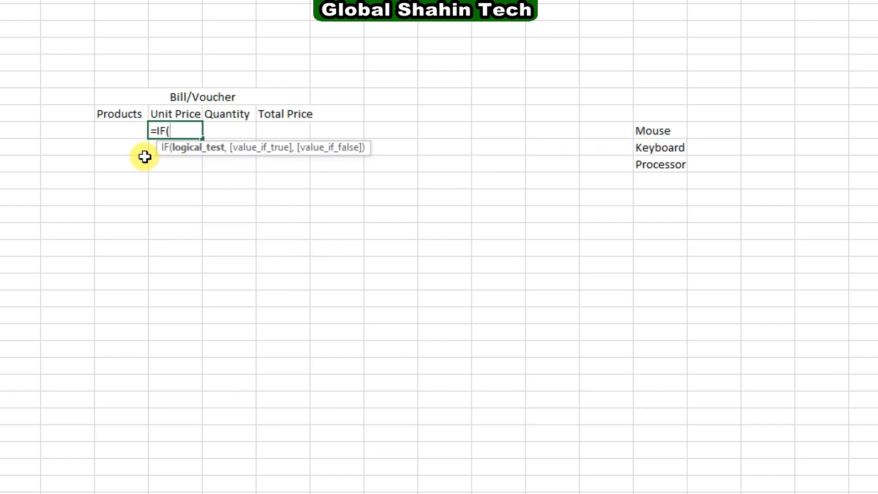
pyautogui.click(120, 133)
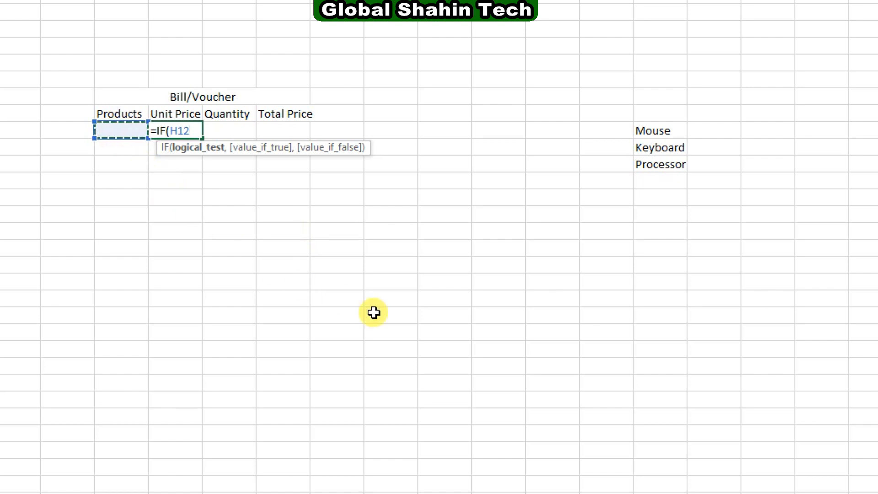
pyautogui.write('="Mouse')
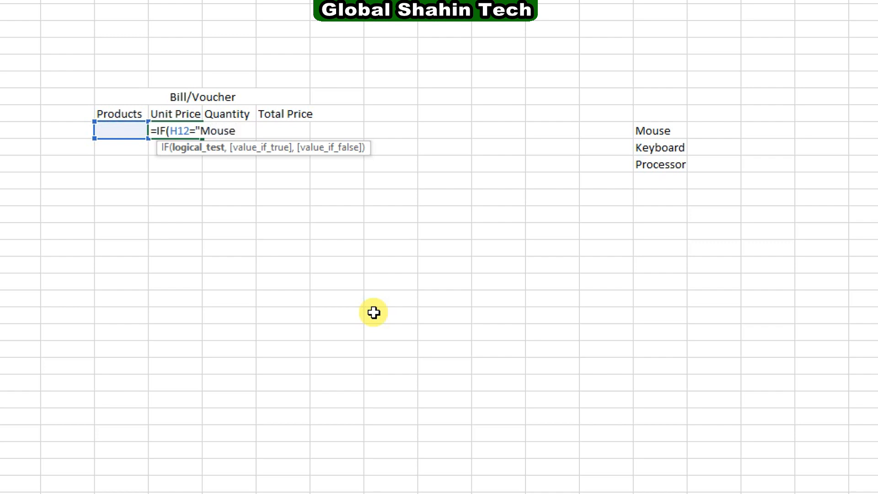
pyautogui.write('",')
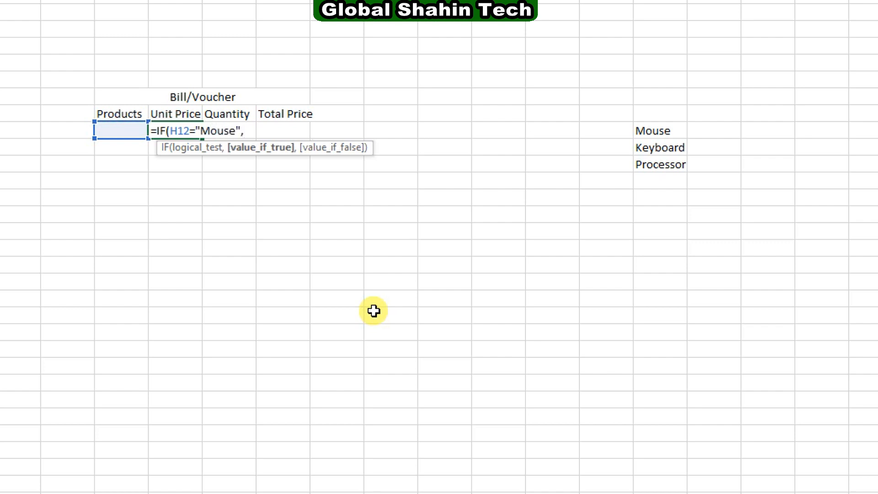
pyautogui.write('250,')
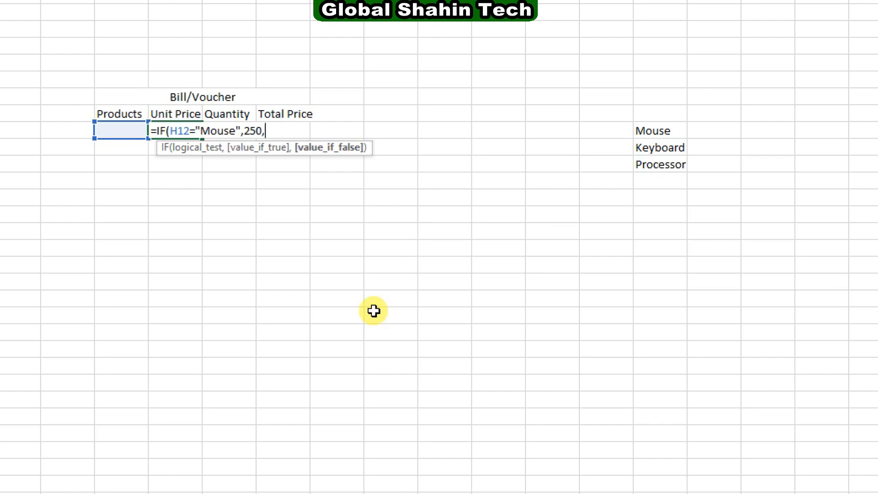
# Nest a second IF in the I12 formula that returns 500 when H12 equals "Keyboard".
pyautogui.write('I')
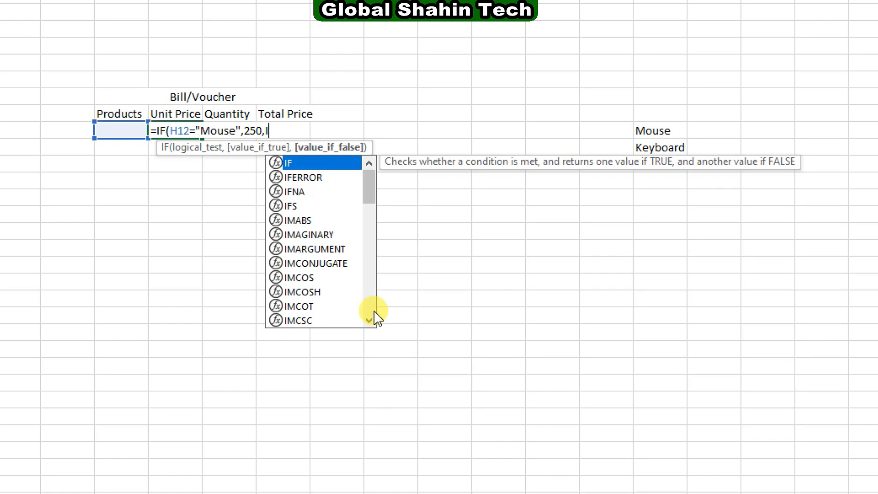
pyautogui.write('F(')
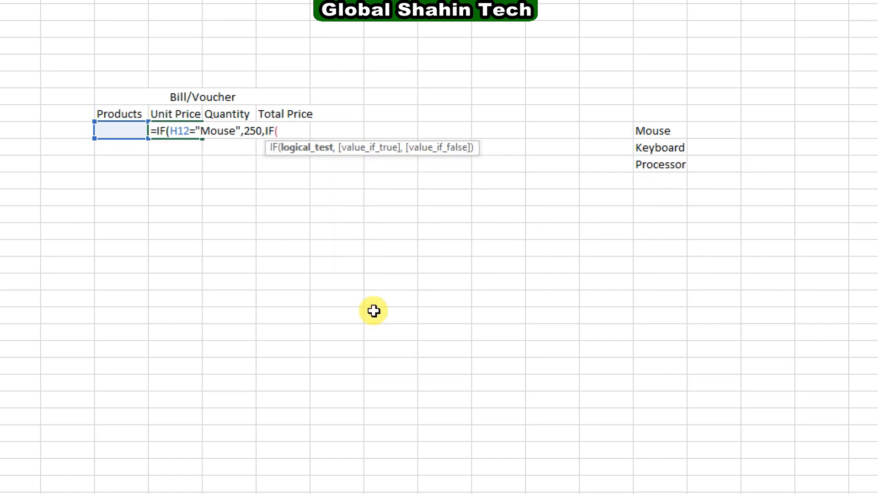
pyautogui.click(121, 130)
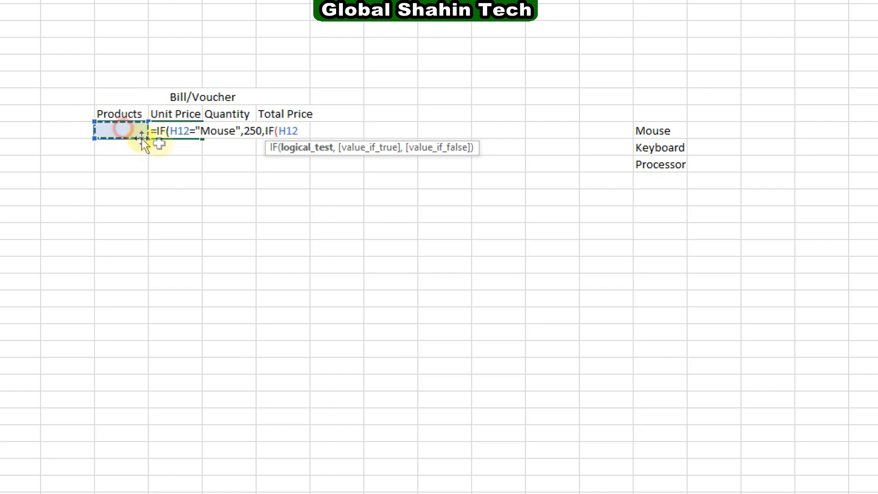
pyautogui.write('="')
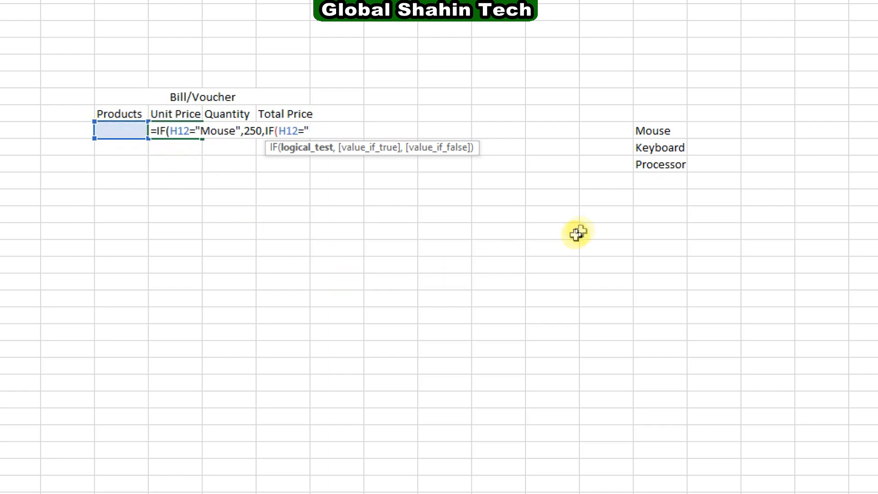
pyautogui.click(658, 149)
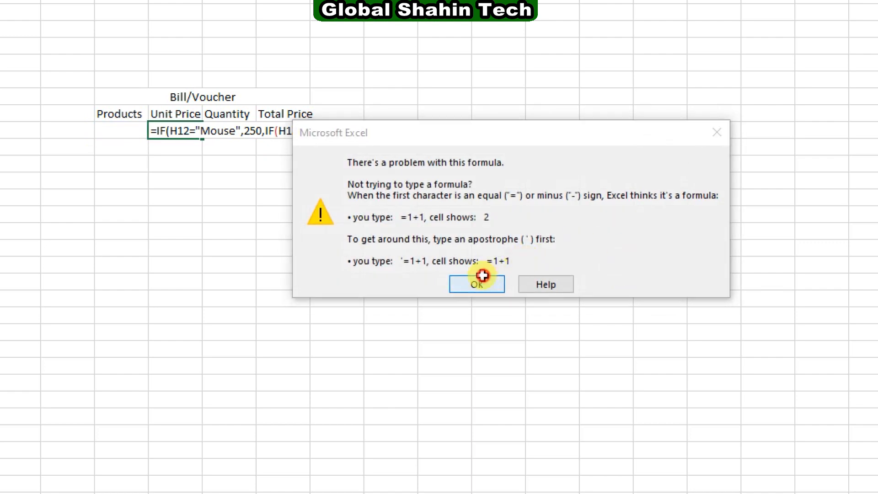
pyautogui.click(478, 284)
pyautogui.click(331, 128)
pyautogui.write('Keyboard')
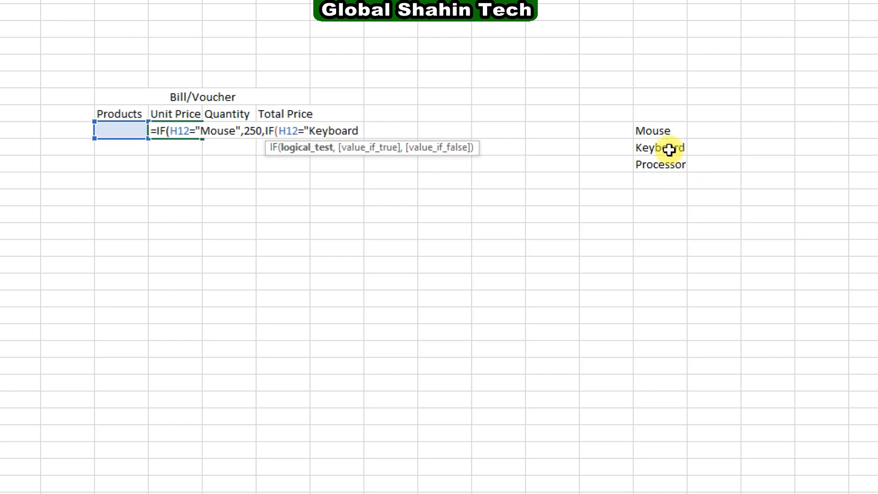
pyautogui.write('",')
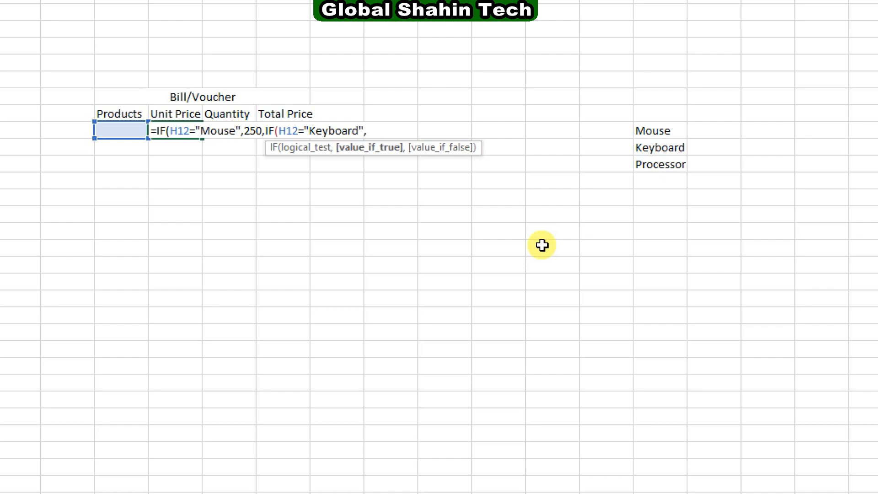
pyautogui.write('500,IF')
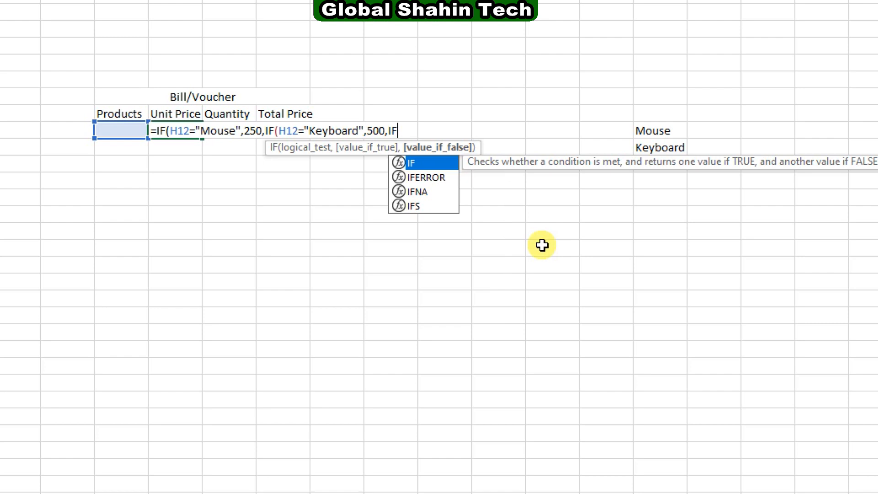
# Complete the I12 formula with a third IF that returns 7500 when H12 equals "Processor" and 0 otherwise.
pyautogui.write('(')
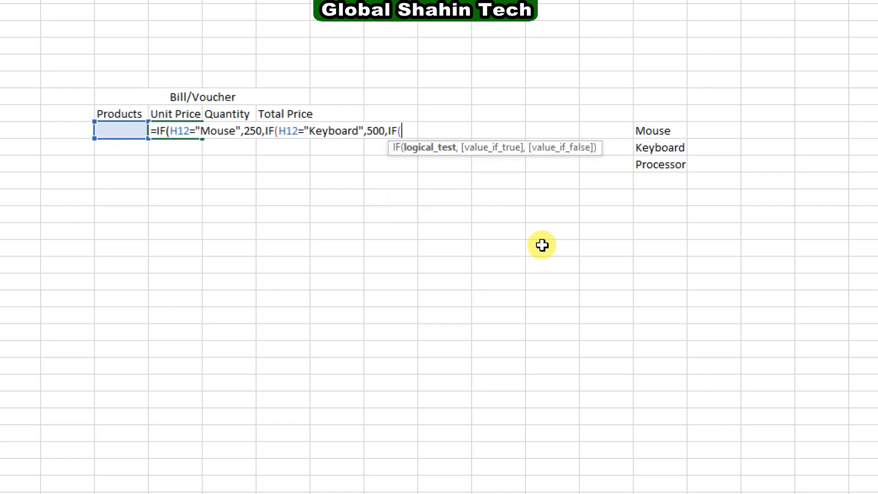
pyautogui.click(129, 133)
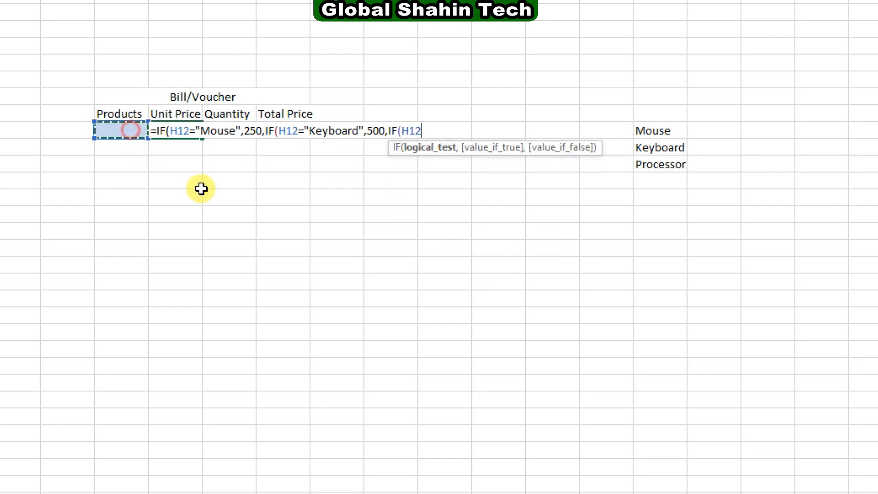
pyautogui.write('="Proce')
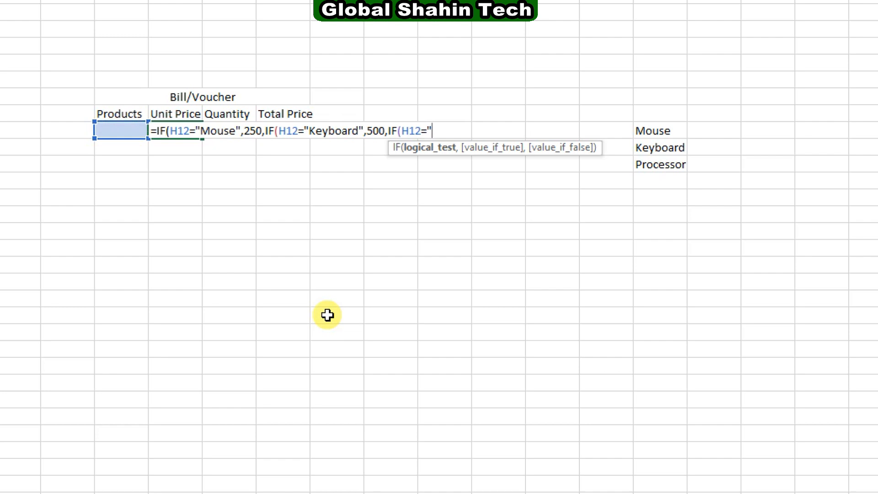
pyautogui.write('ssor')
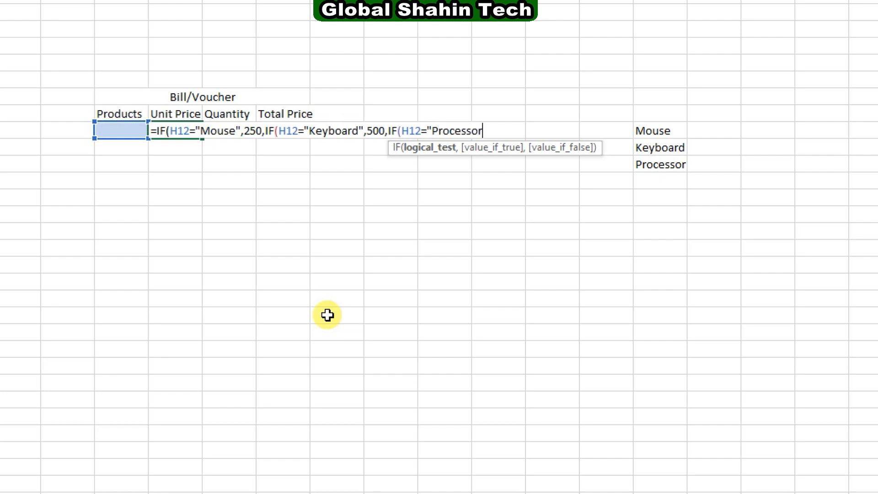
pyautogui.write('",')
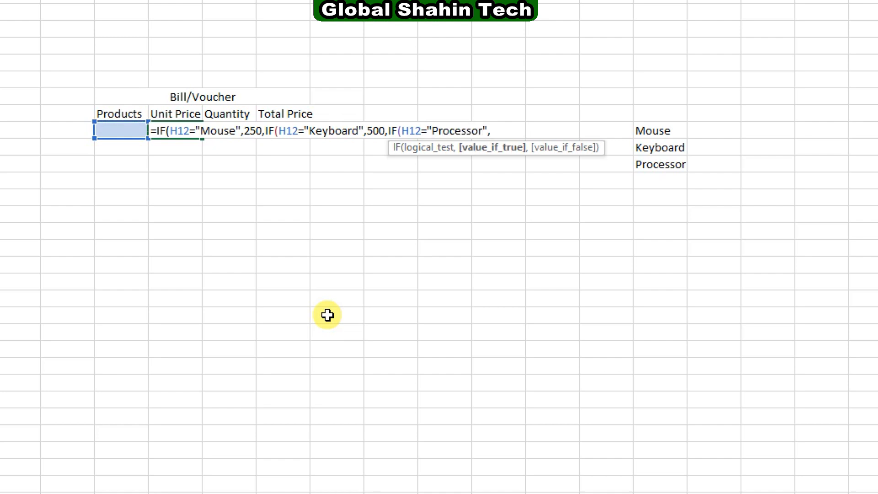
pyautogui.write('7500,')
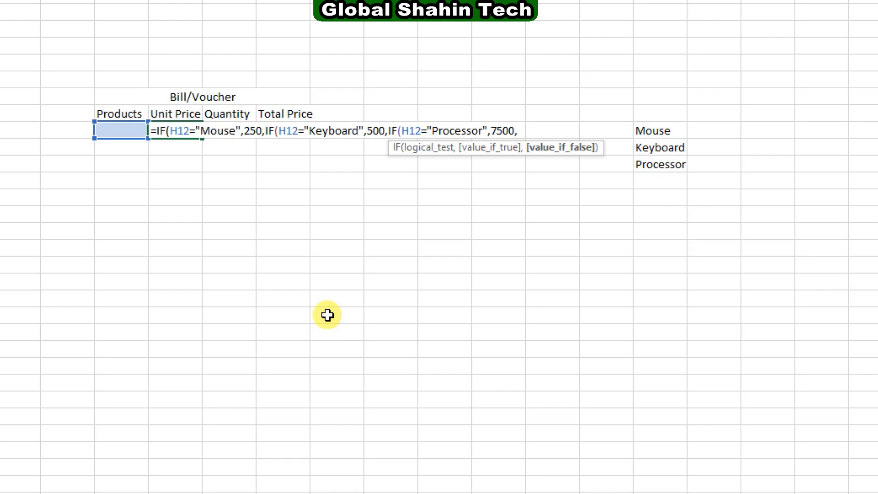
pyautogui.write('0)')
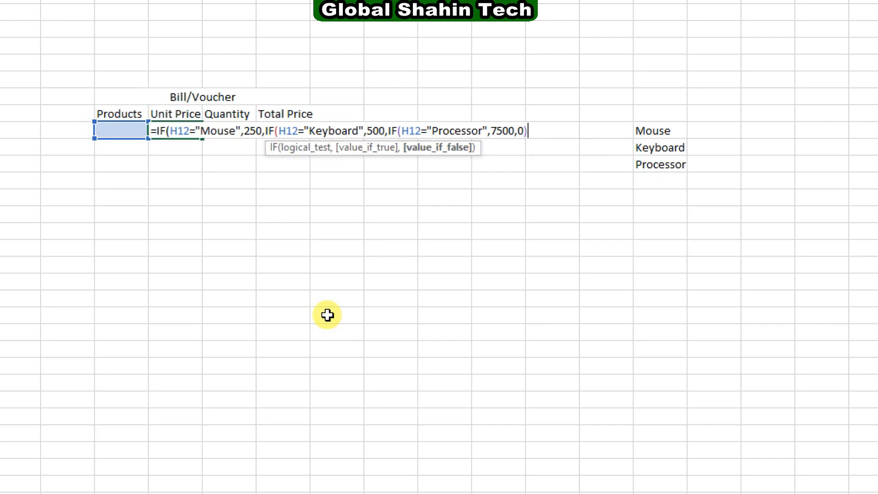
pyautogui.write('))')
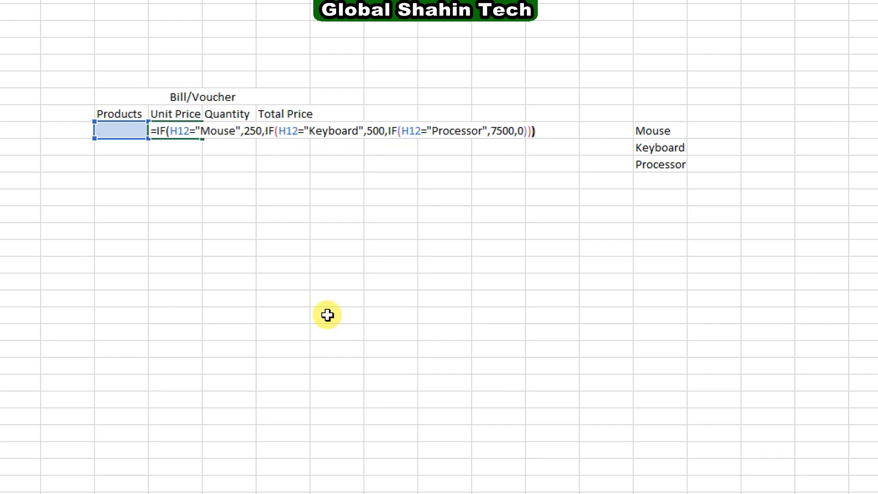
pyautogui.press('Return')
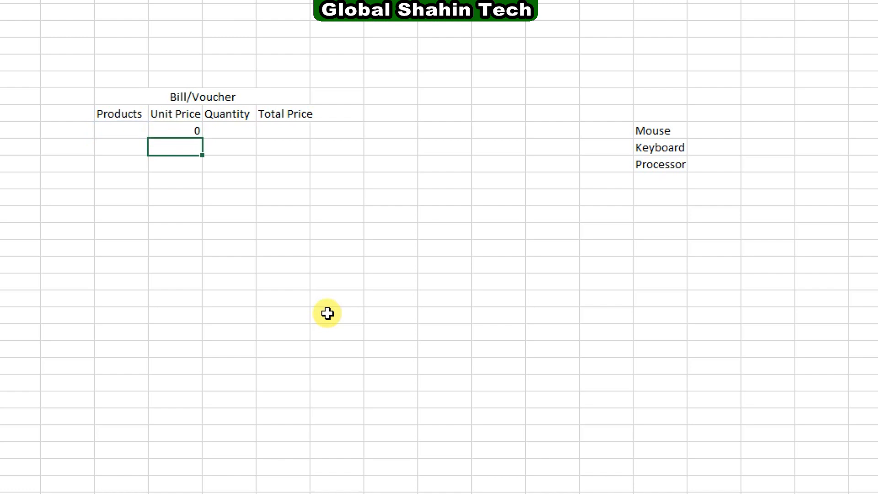
pyautogui.press('Up')
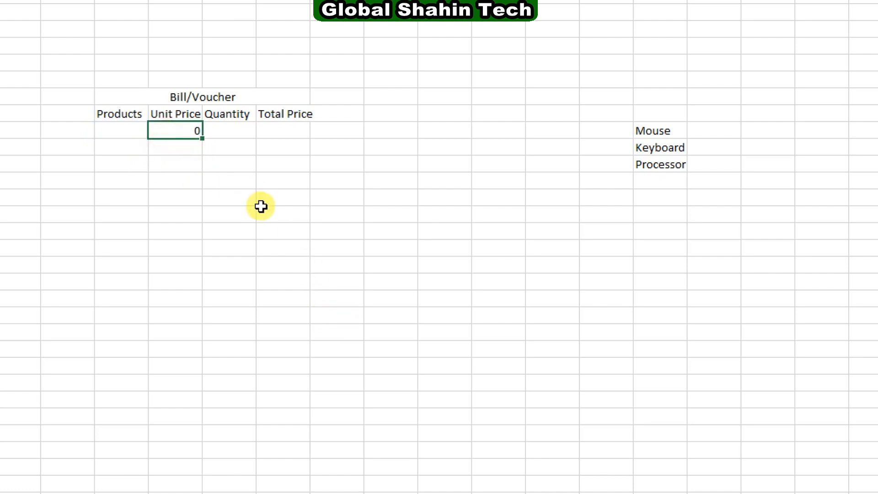
# Test the unit price formula by choosing Keyboard and then Processor from the product dropdown in H12.
pyautogui.click(127, 125)
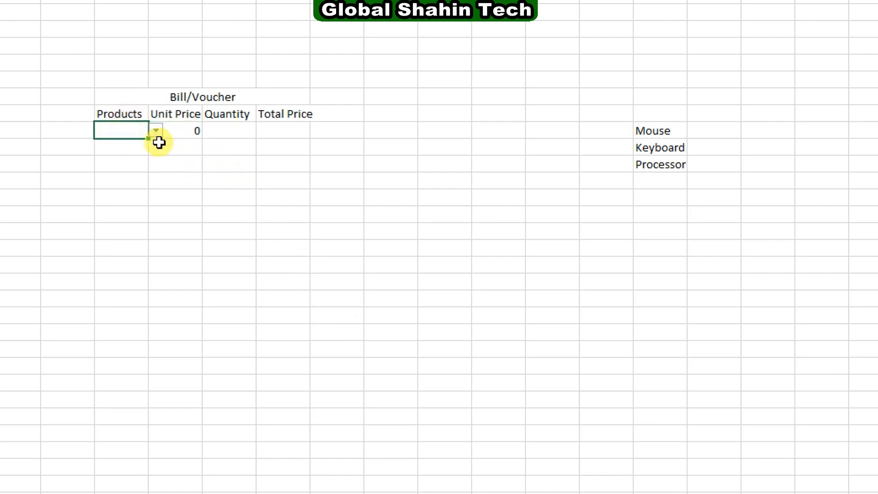
pyautogui.click(156, 132)
pyautogui.click(150, 157)
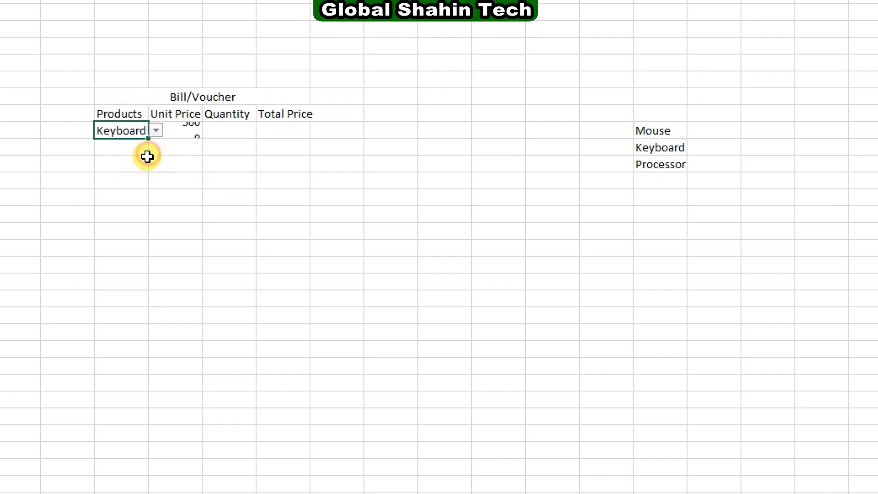
pyautogui.click(186, 133)
pyautogui.click(143, 135)
pyautogui.click(155, 133)
pyautogui.click(137, 167)
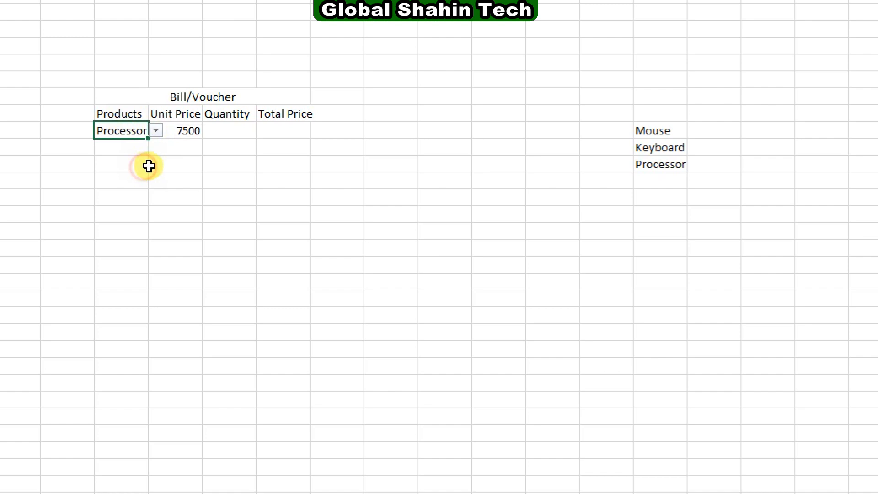
# Try filling the Processor entry from H12 down to H22, and undo the fill.
pyautogui.click(156, 132)
pyautogui.click(156, 131)
pyautogui.click(221, 147)
pyautogui.click(133, 136)
pyautogui.moveTo(152, 143); pyautogui.dragTo(162, 305)
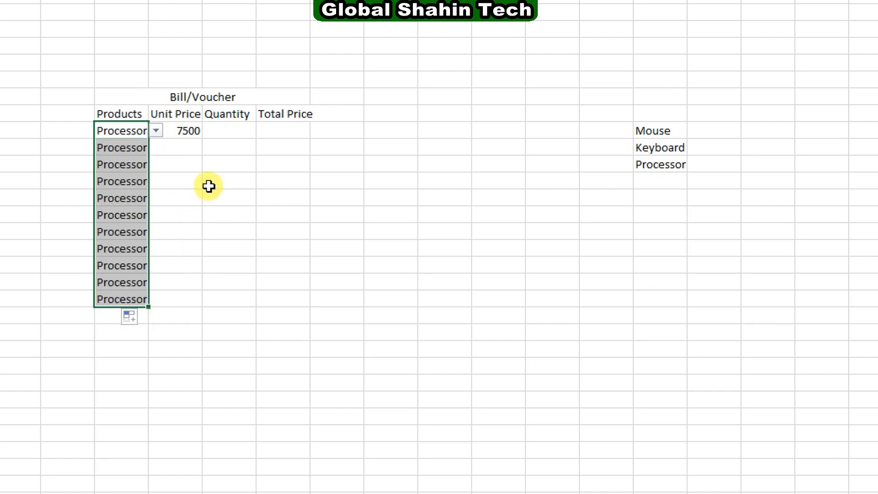
pyautogui.hotkey('ctrl', 'z')
# Clear the product chosen in H12, leaving its dropdown validation in place.
pyautogui.click(158, 151)
pyautogui.click(151, 132)
pyautogui.click(110, 132)
pyautogui.click(156, 131)
pyautogui.click(125, 130)
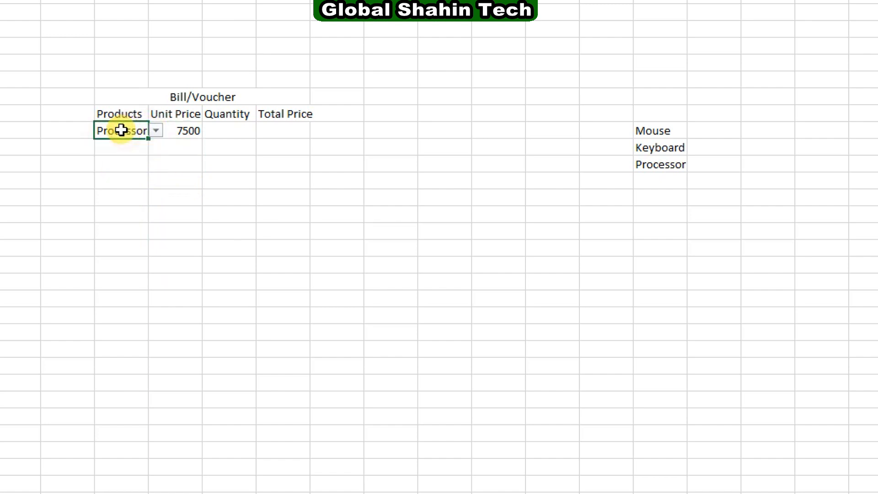
pyautogui.click(119, 137)
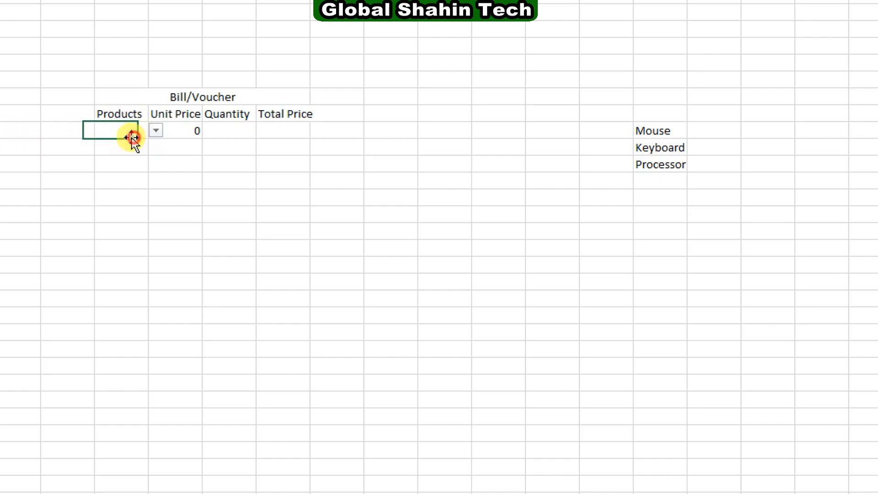
# Fill the blank dropdown cell H12 and the unit price formula in I12 down to row 23.
pyautogui.moveTo(148, 138); pyautogui.dragTo(153, 322)
pyautogui.click(192, 136)
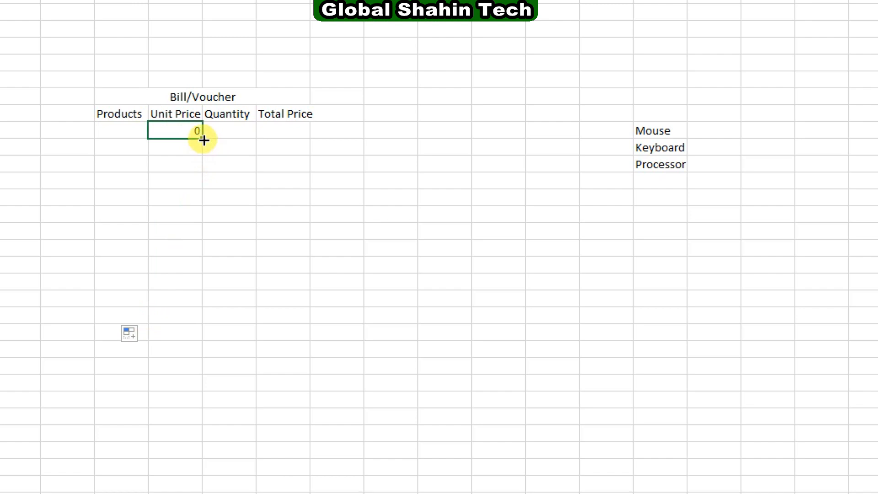
pyautogui.moveTo(204, 140); pyautogui.dragTo(202, 323)
# Enter the Total Price formula =I12*J12 in K12, multiplying unit price by quantity.
pyautogui.click(290, 131)
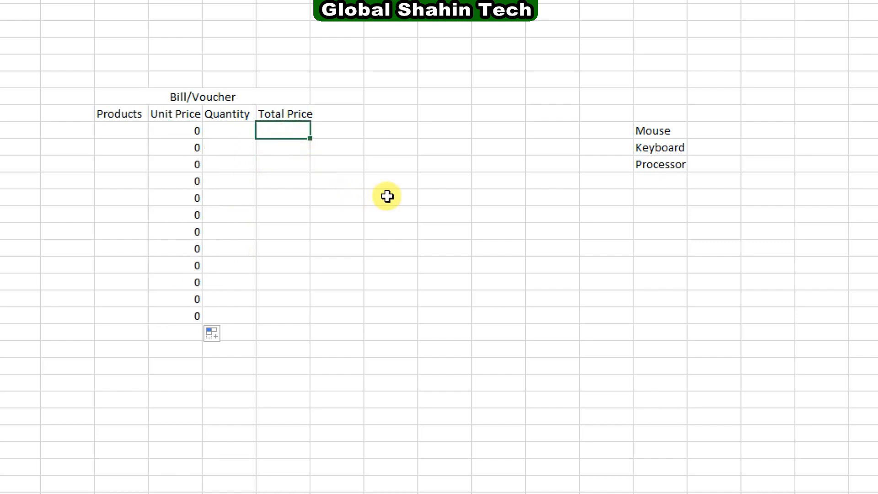
pyautogui.write('=')
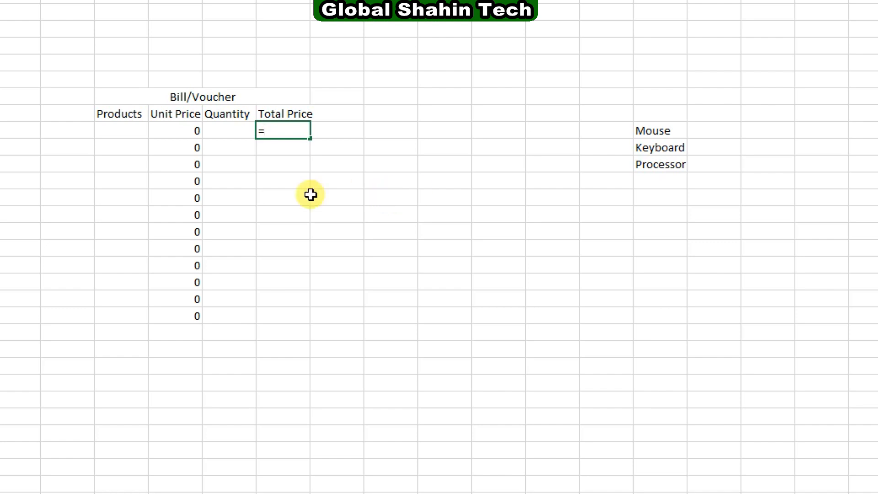
pyautogui.click(172, 133)
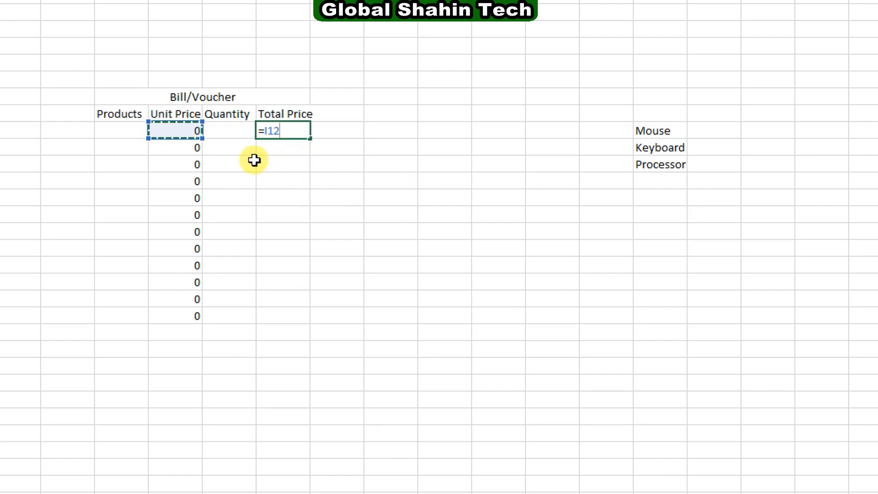
pyautogui.write('*')
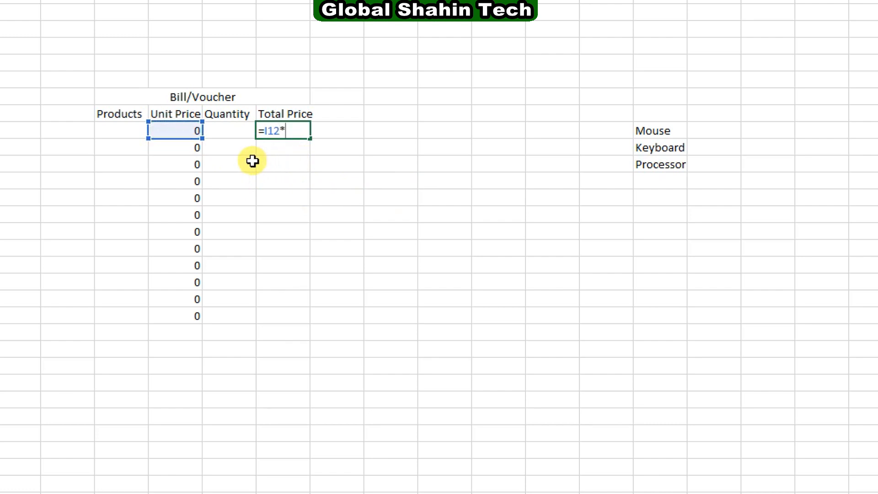
pyautogui.click(240, 134)
pyautogui.press('Return')
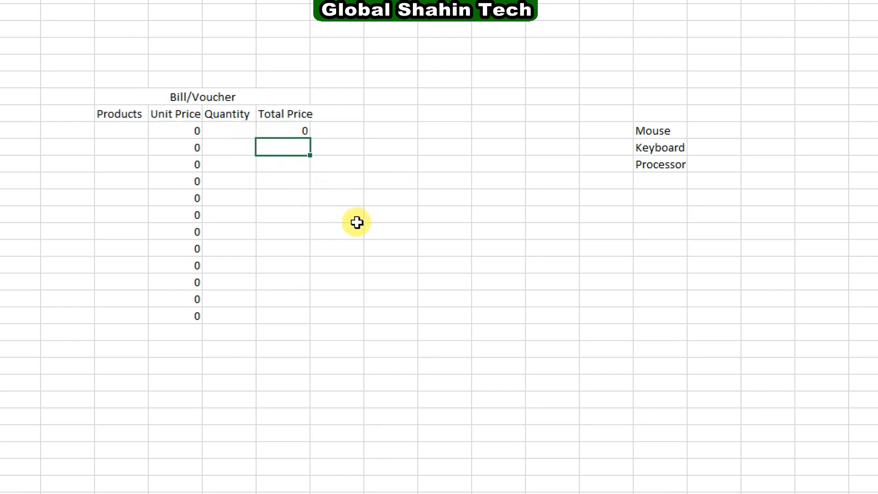
# Fill the Total Price formula from K12 down to K23.
pyautogui.click(285, 132)
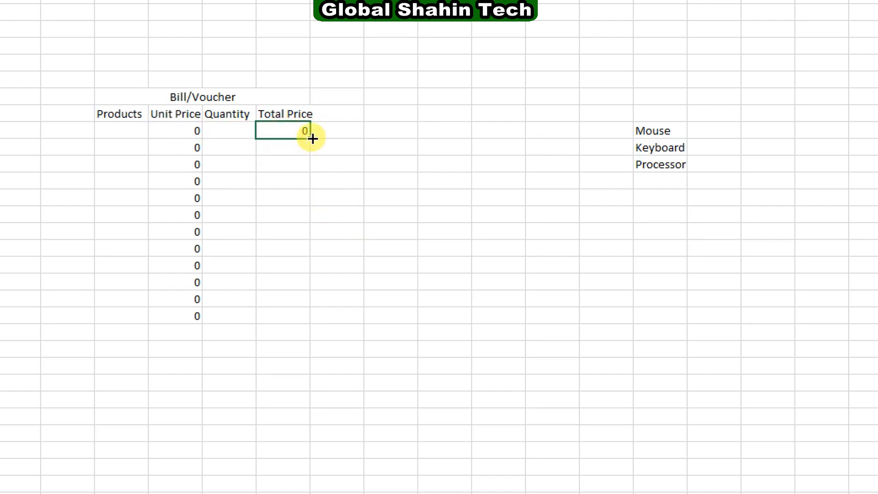
pyautogui.moveTo(311, 137); pyautogui.dragTo(311, 325)
pyautogui.click(406, 236)
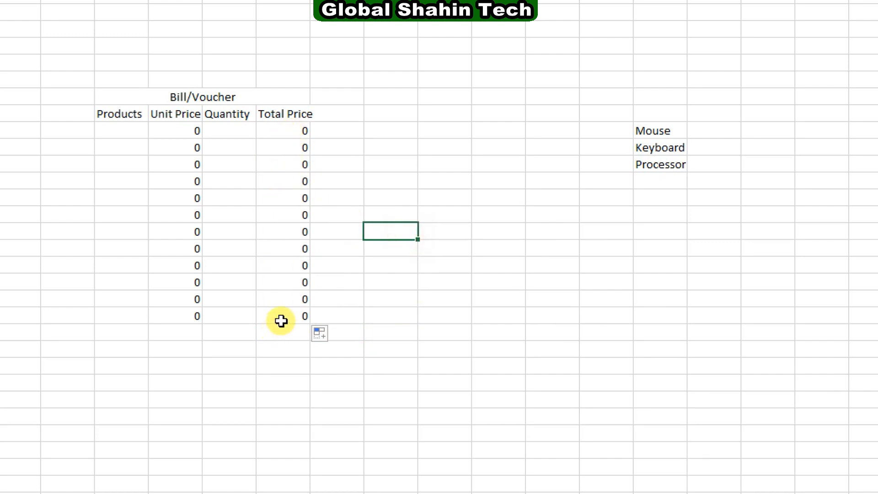
# Enter the label Total in J24 and try a SUM formula beside it in K24.
pyautogui.click(227, 333)
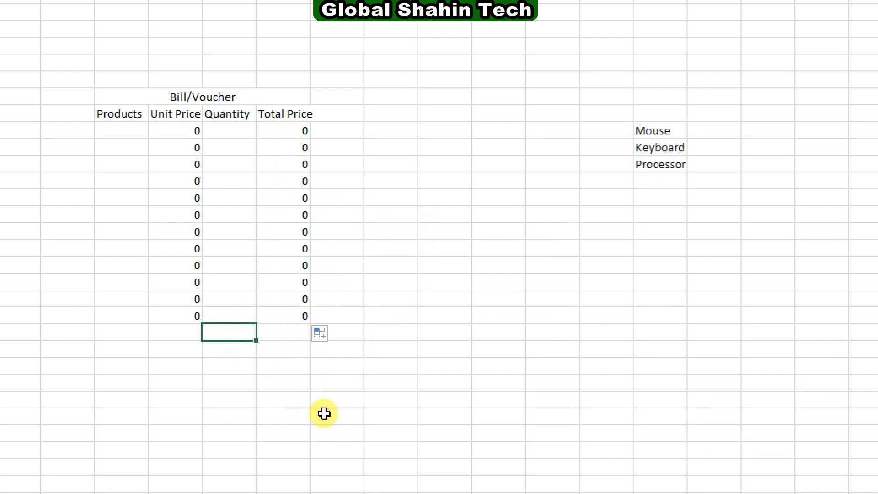
pyautogui.write('Total')
pyautogui.press('Tab')
pyautogui.write('=sum')
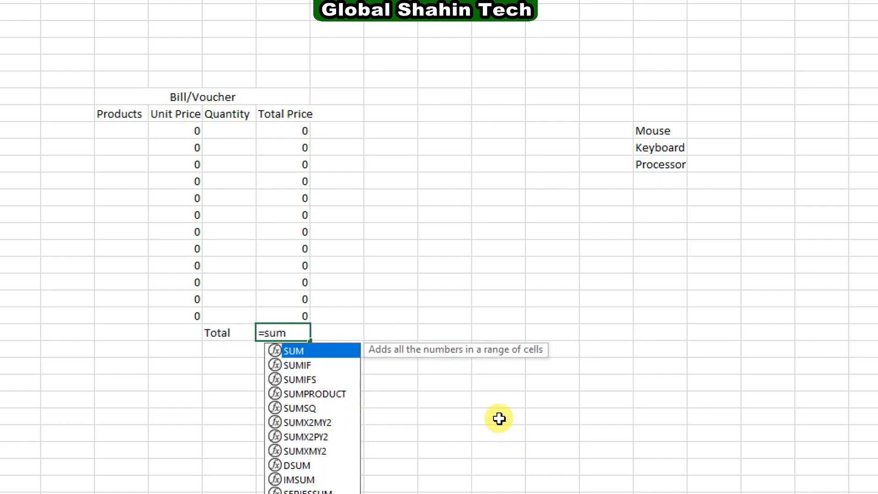
pyautogui.click(280, 134)
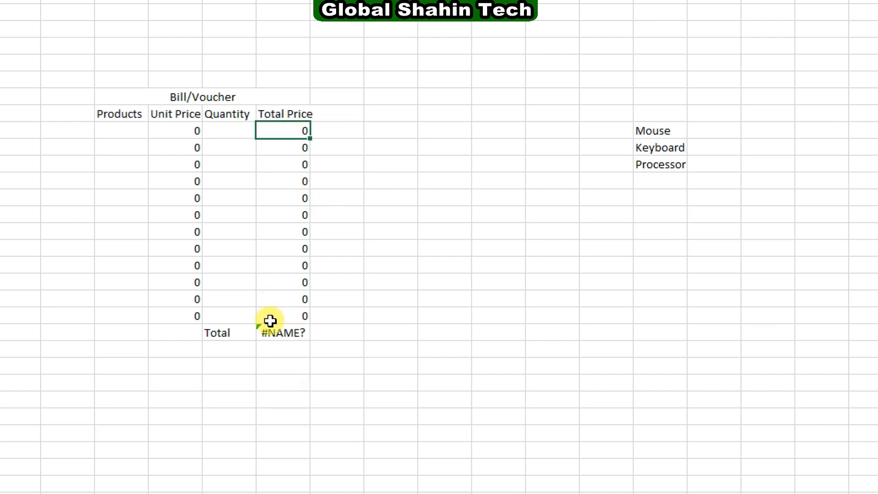
# Restart the formula in K24 with the SUM function.
pyautogui.click(280, 334)
pyautogui.write('=')
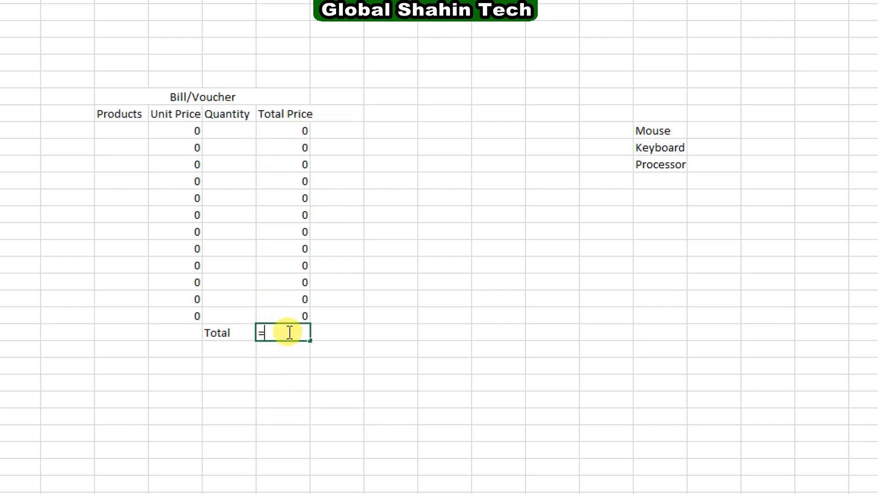
pyautogui.write('sum')
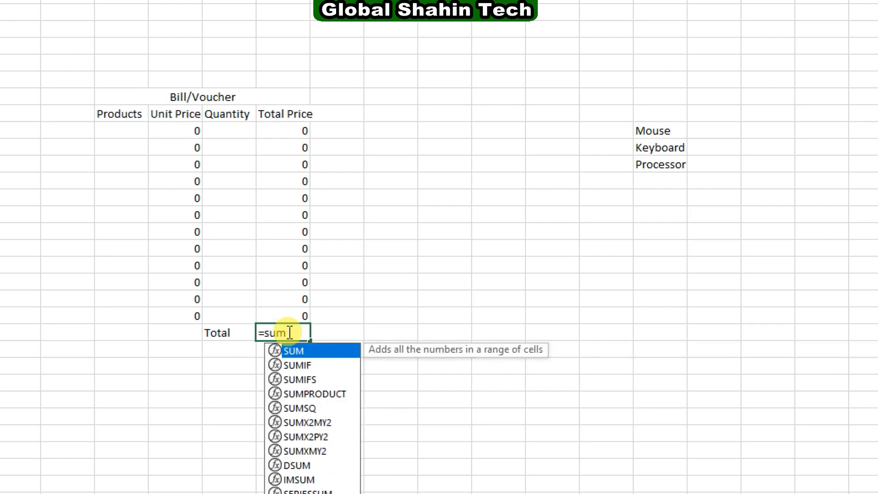
pyautogui.write('(')
pyautogui.click(281, 131)
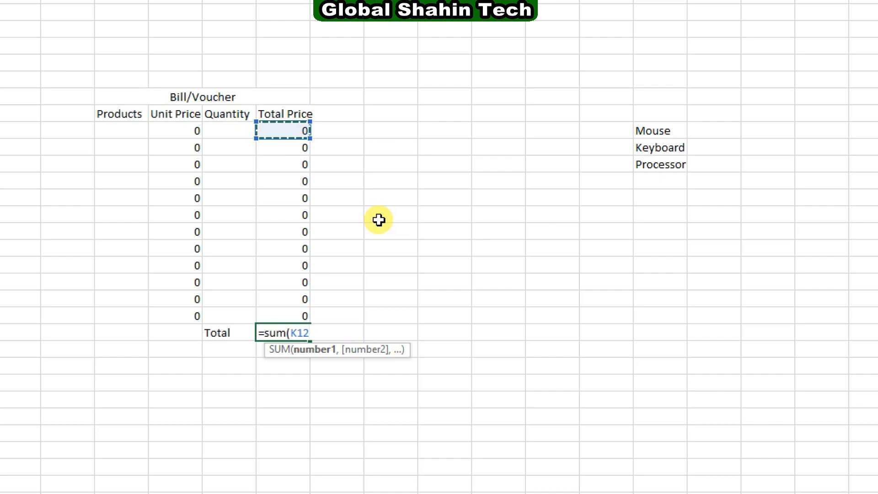
pyautogui.write(':K12')
pyautogui.press('BackSpace')
pyautogui.press('BackSpace')
pyautogui.press('BackSpace')
pyautogui.press('BackSpace')
pyautogui.press('BackSpace')
pyautogui.press('BackSpace')
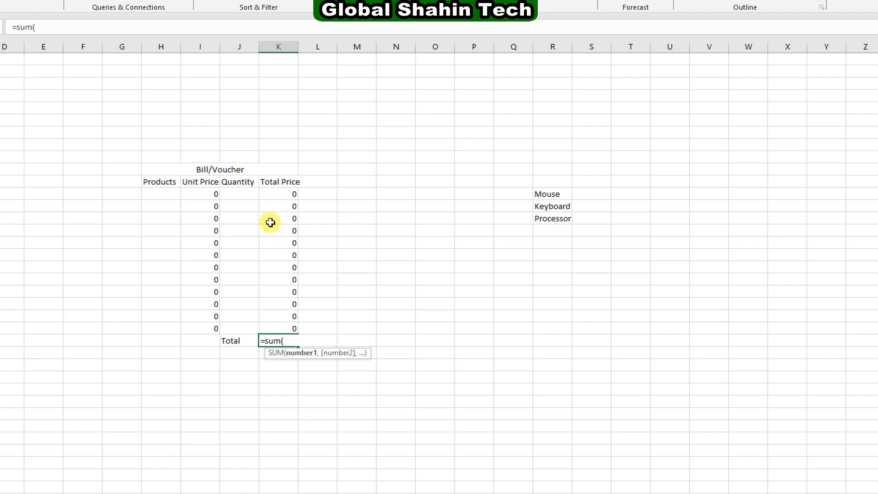
# Complete the SUM formula in K24 with the range K12:K23.
pyautogui.write('K')
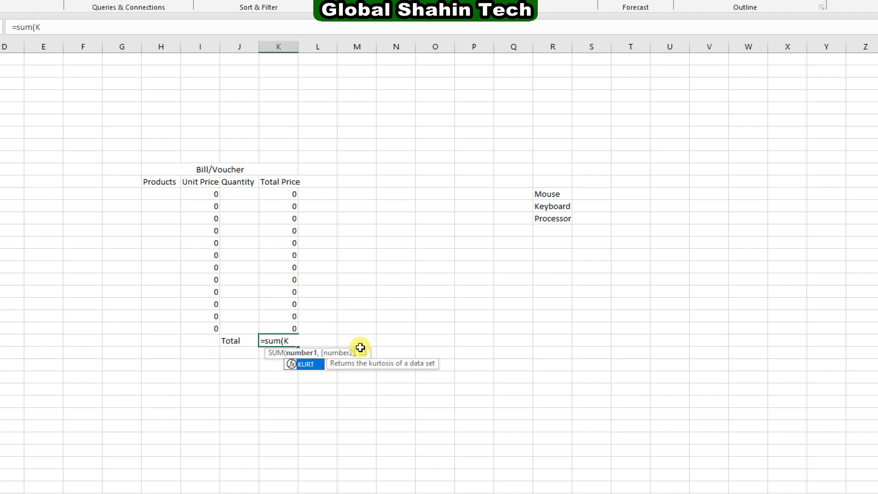
pyautogui.write('12')
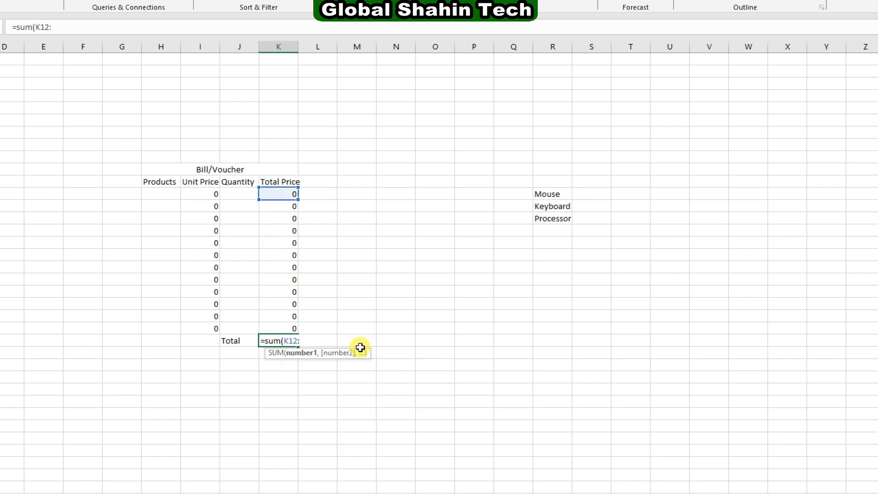
pyautogui.write(':K23')
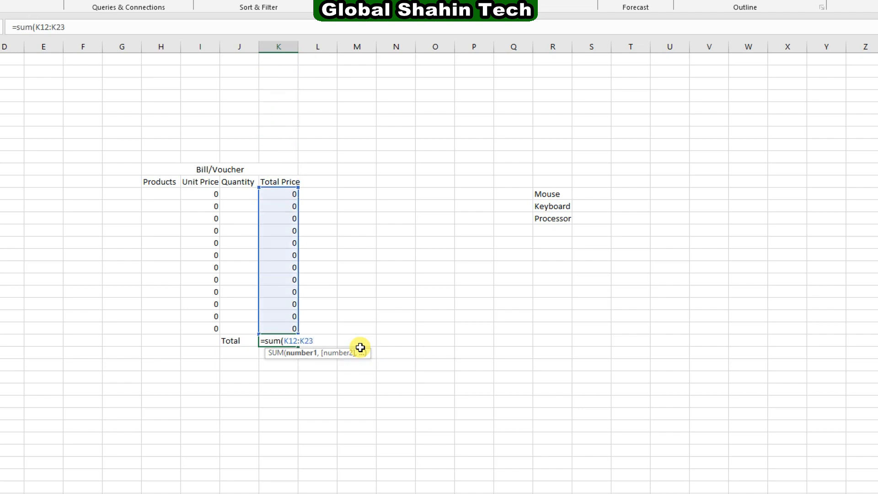
pyautogui.write(')')
pyautogui.press('Return')
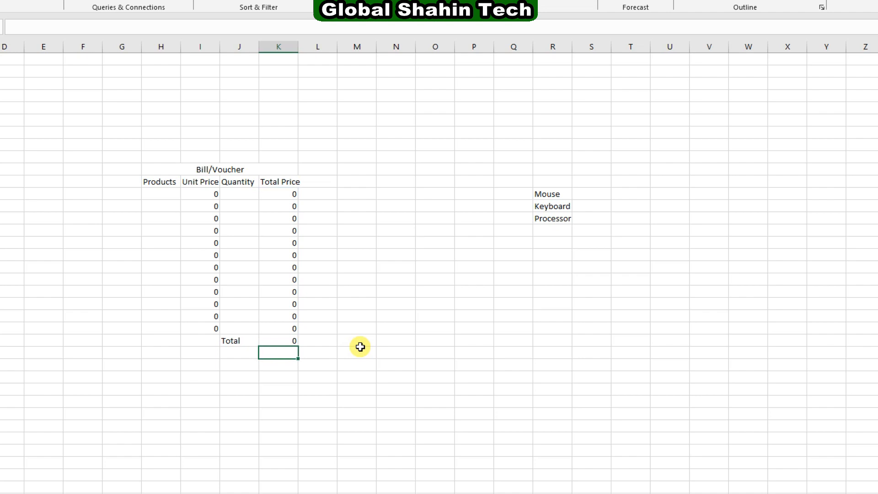
# Choose Mouse from the product dropdown in H12 and enter a quantity of 2 in J12.
pyautogui.click(153, 193)
pyautogui.click(186, 195)
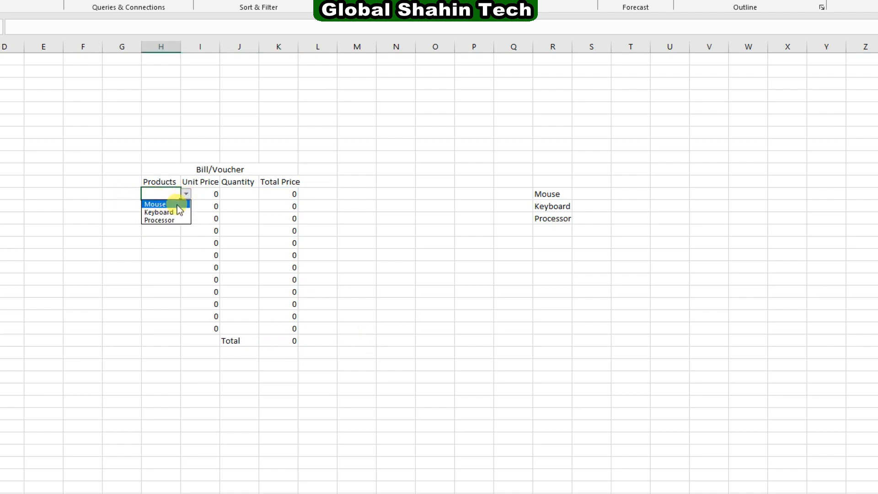
pyautogui.click(174, 203)
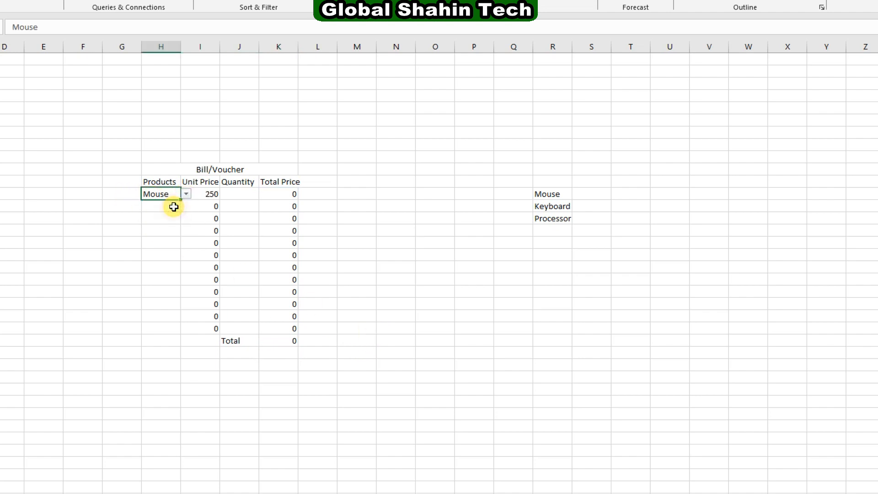
pyautogui.click(236, 194)
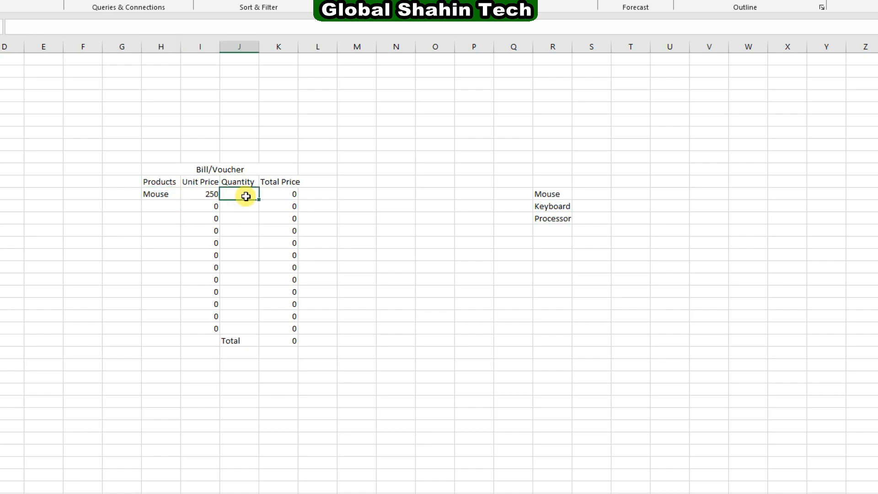
pyautogui.write('2')
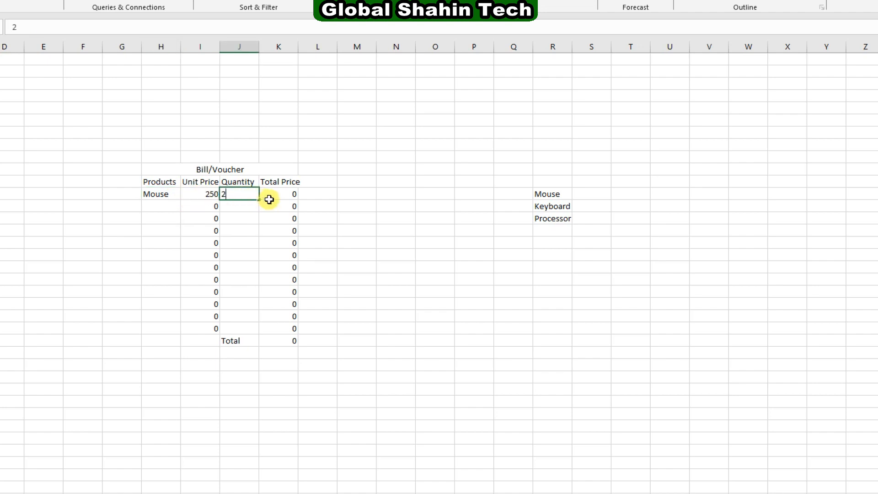
# Choose Keyboard as the product in H13 and set its quantity in J13 to 4.
pyautogui.click(170, 208)
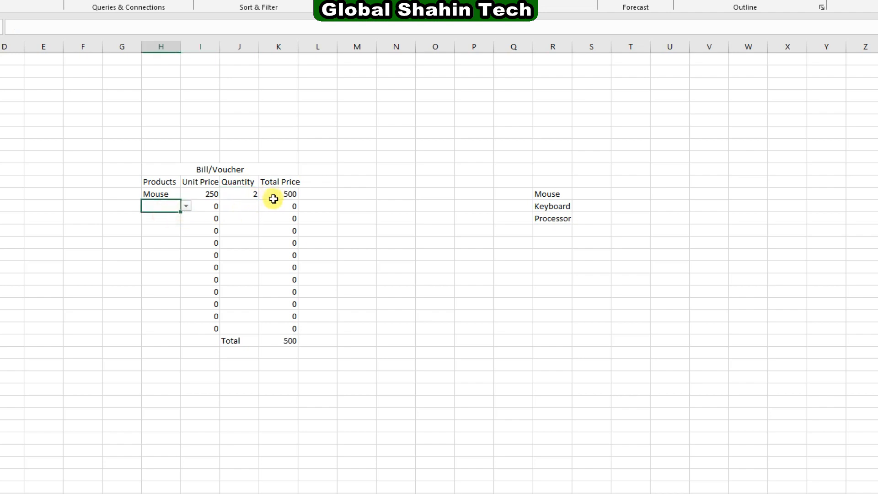
pyautogui.click(186, 206)
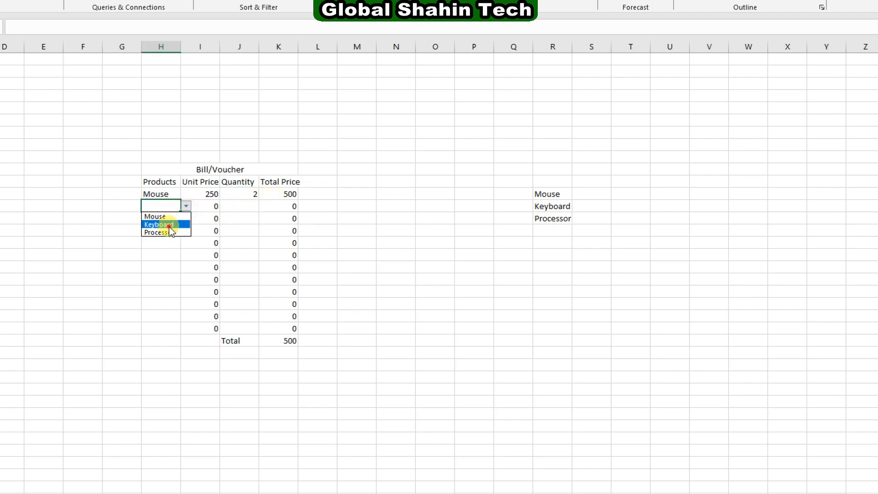
pyautogui.click(170, 224)
pyautogui.click(239, 206)
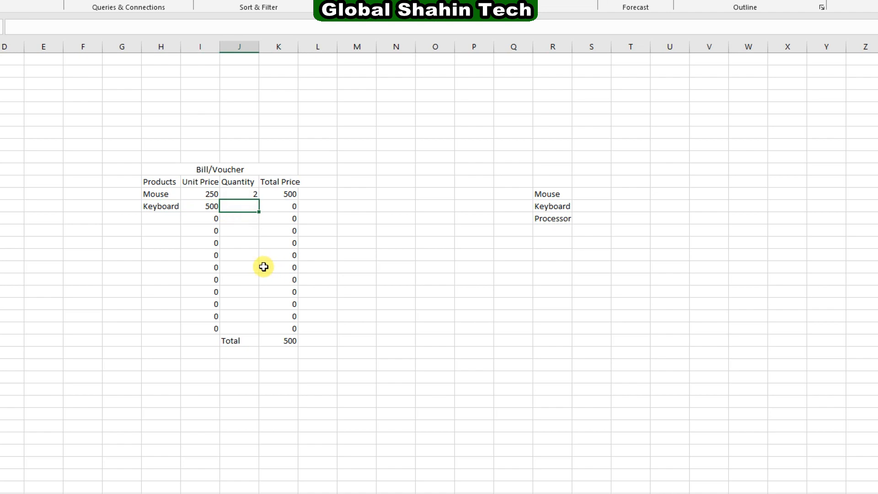
pyautogui.write('4')
# Choose Processor as the product in H14 with a quantity of 2 in J14, and select the grand total in K24.
pyautogui.click(158, 219)
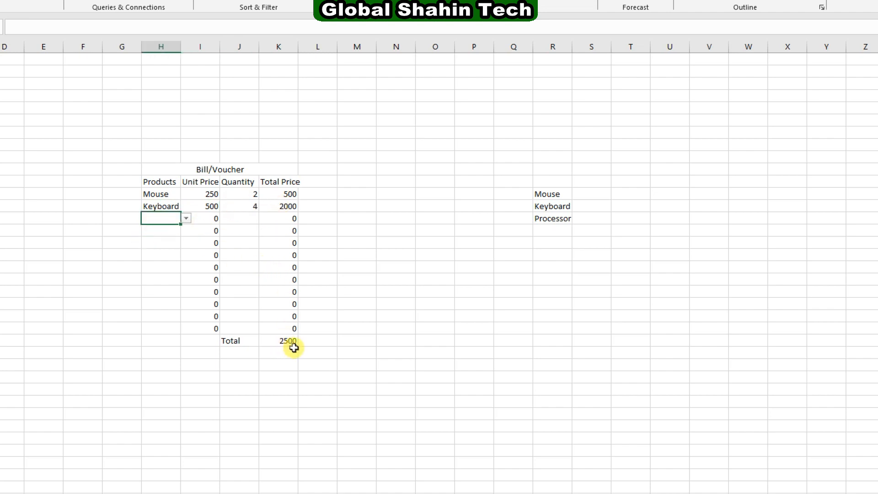
pyautogui.click(186, 218)
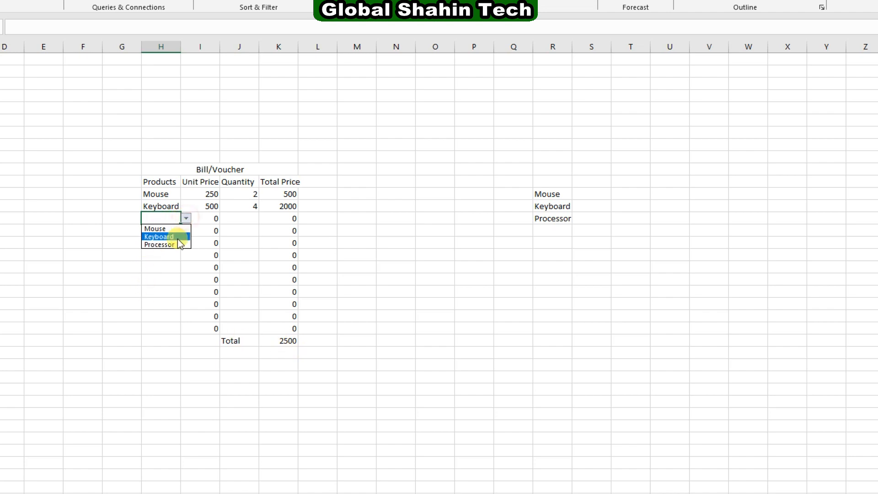
pyautogui.click(178, 244)
pyautogui.click(241, 220)
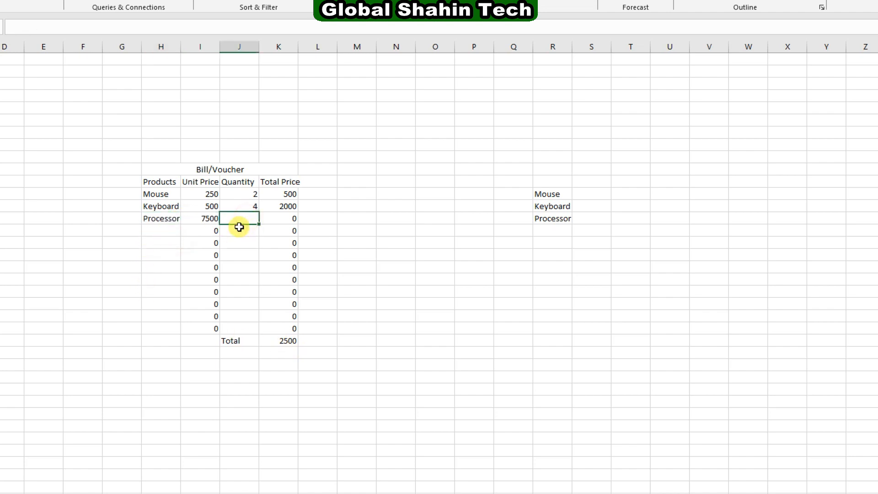
pyautogui.click(185, 232)
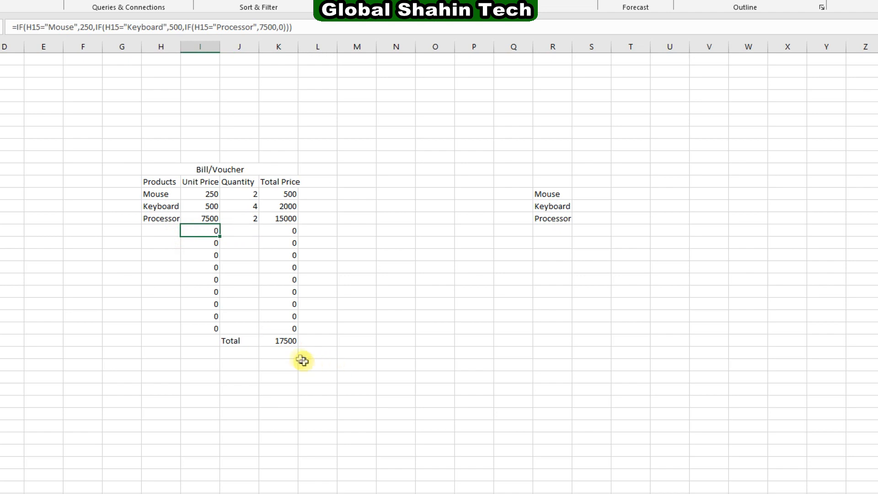
pyautogui.click(280, 342)
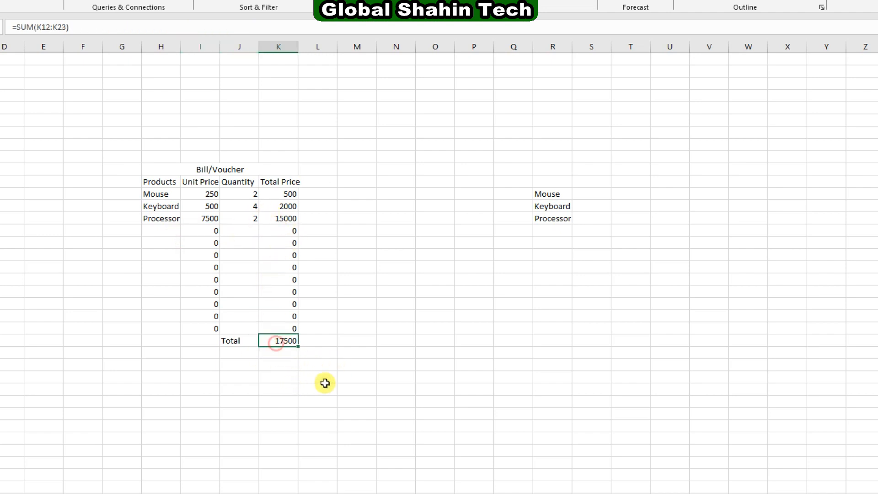